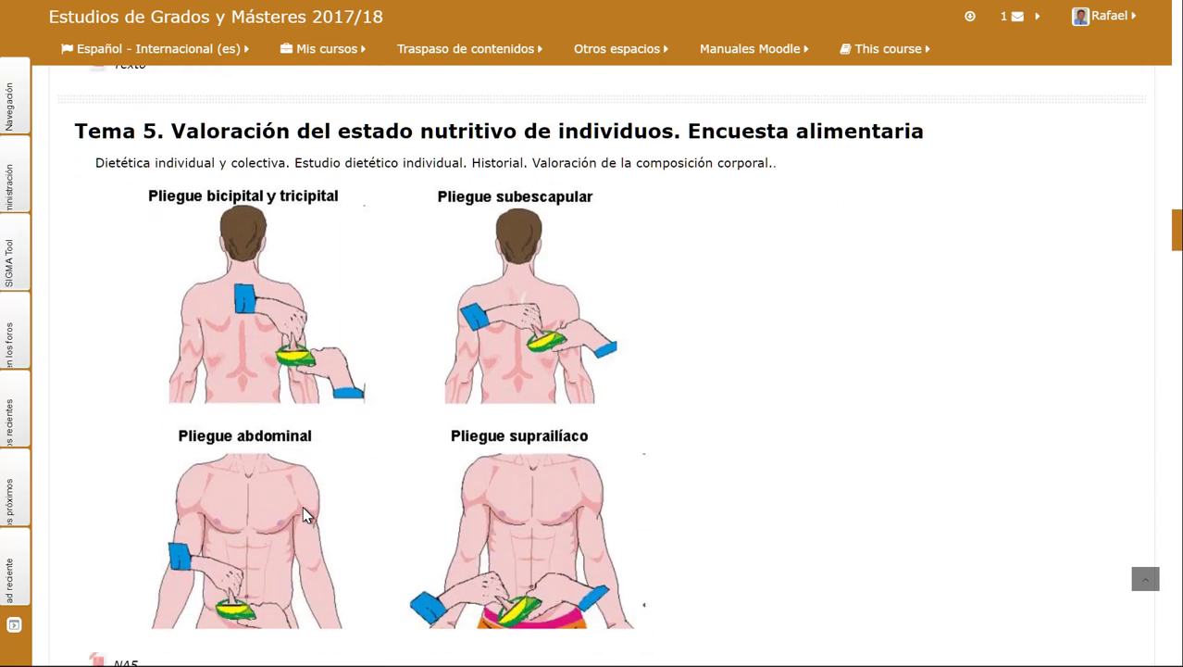
Step: Find the Base de datos practice section on the course page and open the Asignación de alimentos por alumnos file
scroll(306, 515, "down", 10)
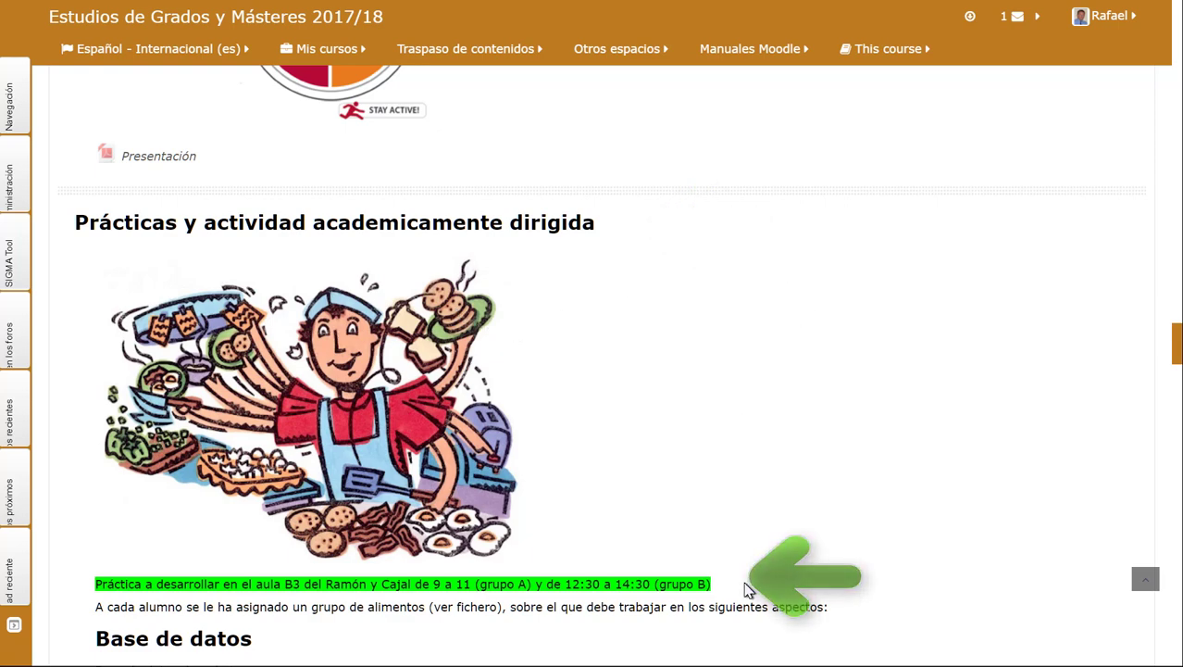
scroll(748, 589, "down", 4)
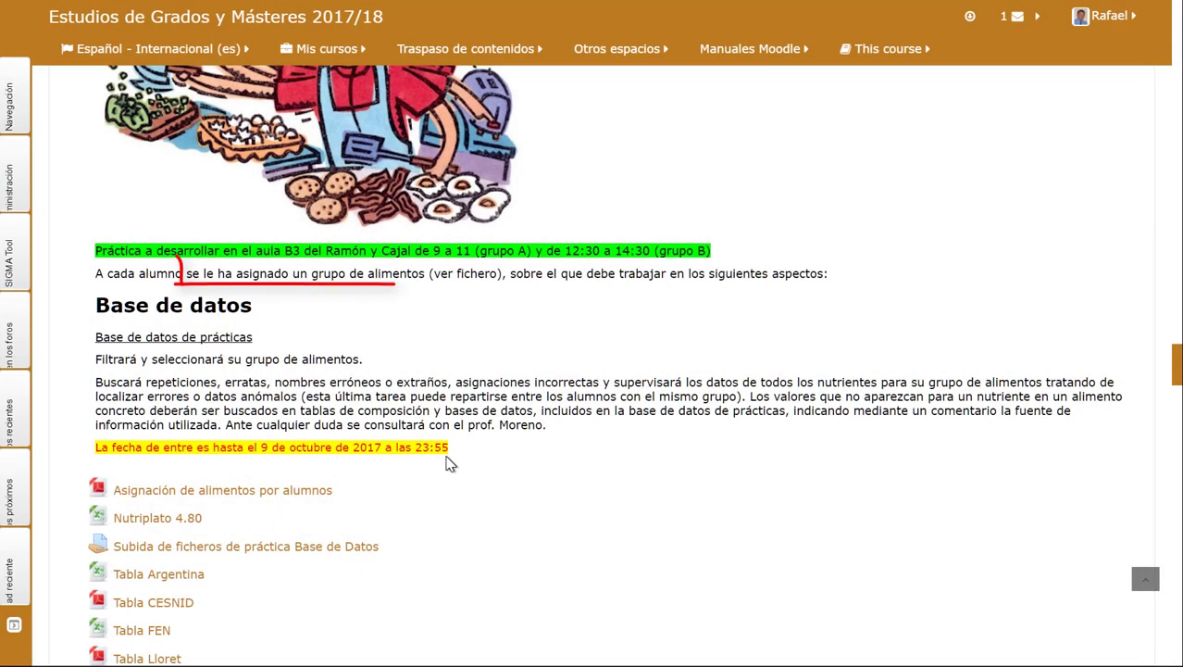
left_click(309, 493)
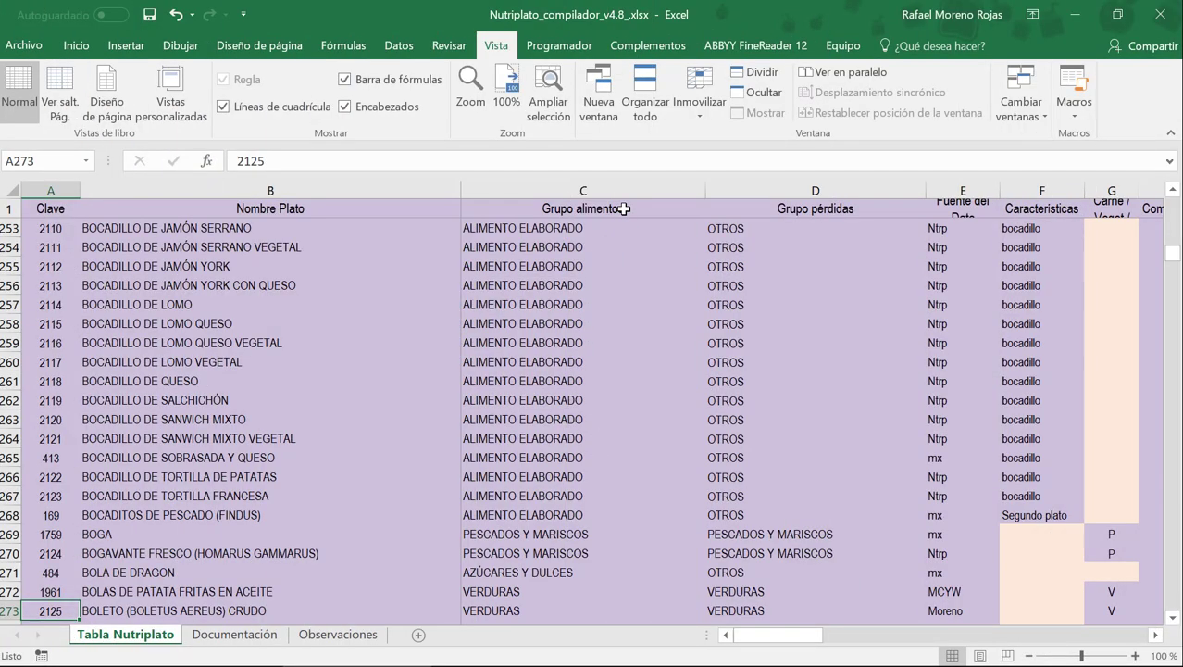
Step: Turn on header filters for the Tabla Nutriplato sheet in the Nutriplato workbook in Excel
left_click(399, 46)
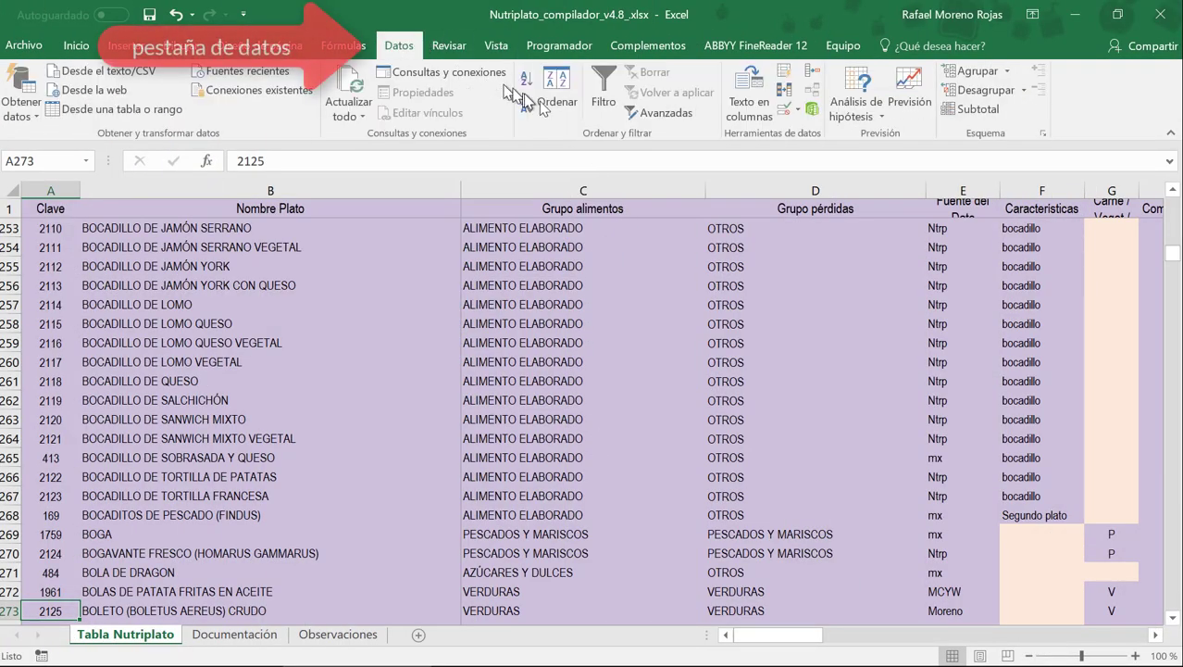
left_click(600, 86)
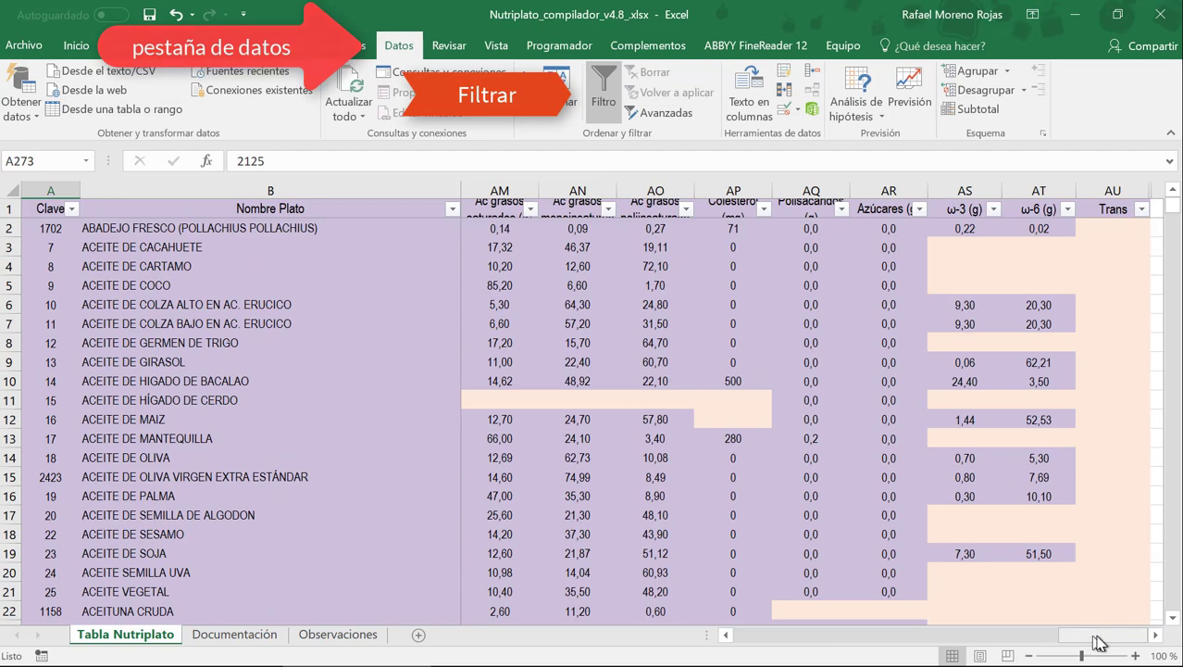
left_click_drag(1098, 643, 778, 637)
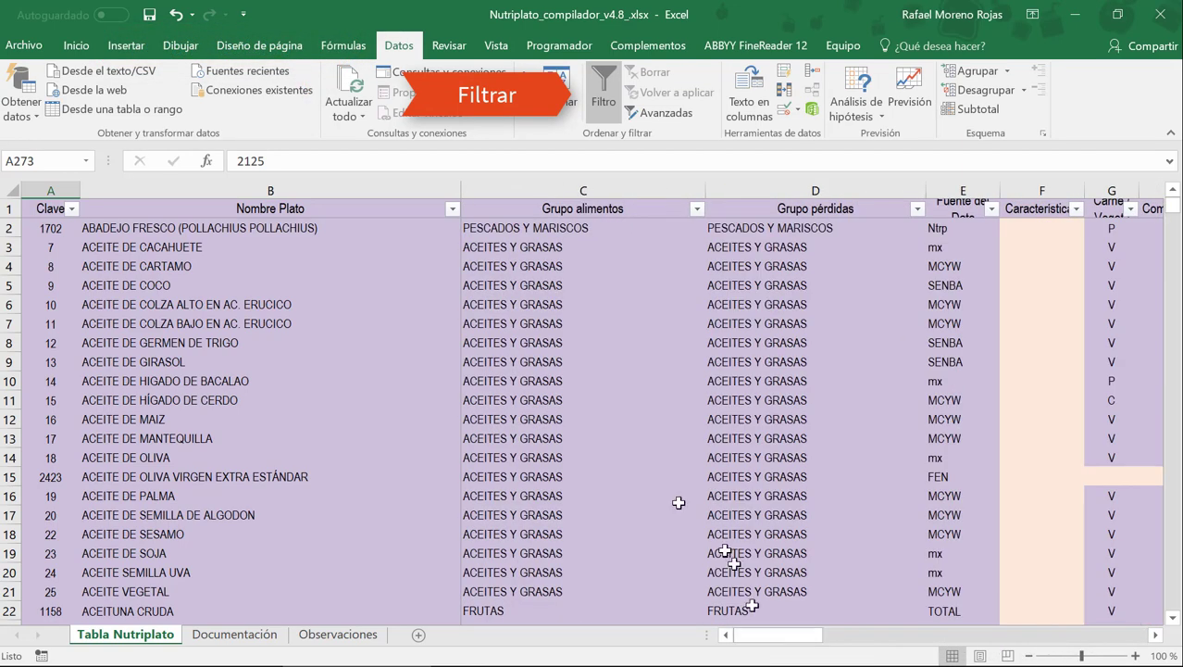
Step: Filter the Grupo alimentos column to show only PESCADOS Y MARISCOS
left_click(697, 211)
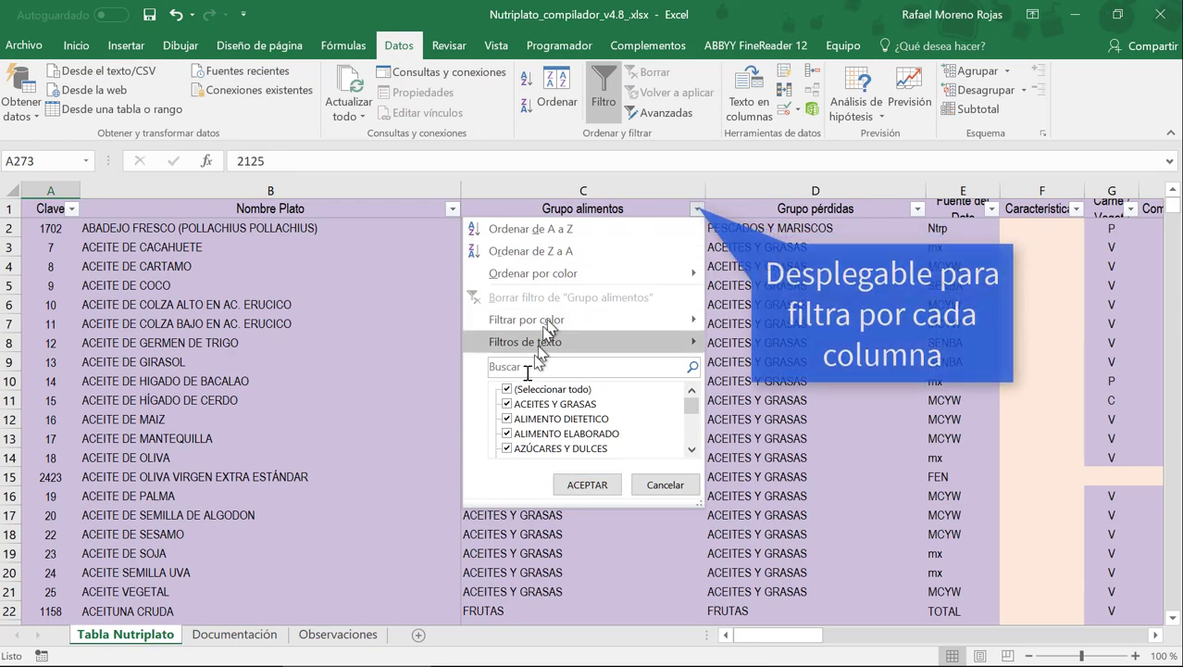
left_click(507, 390)
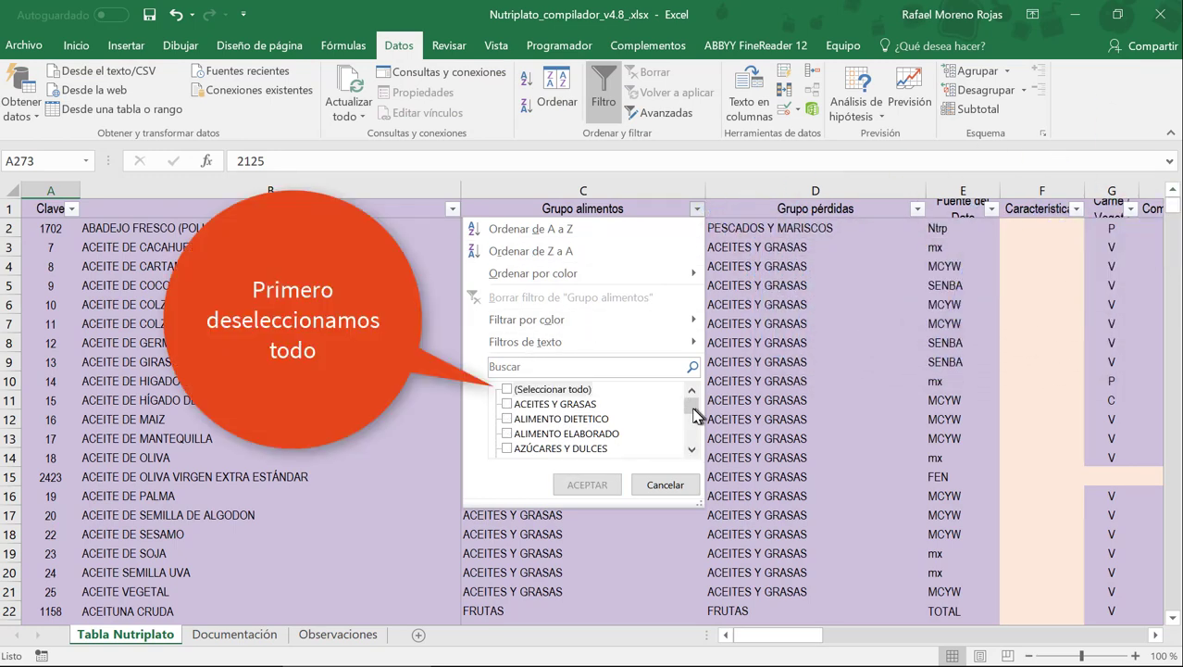
left_click_drag(692, 417, 687, 441)
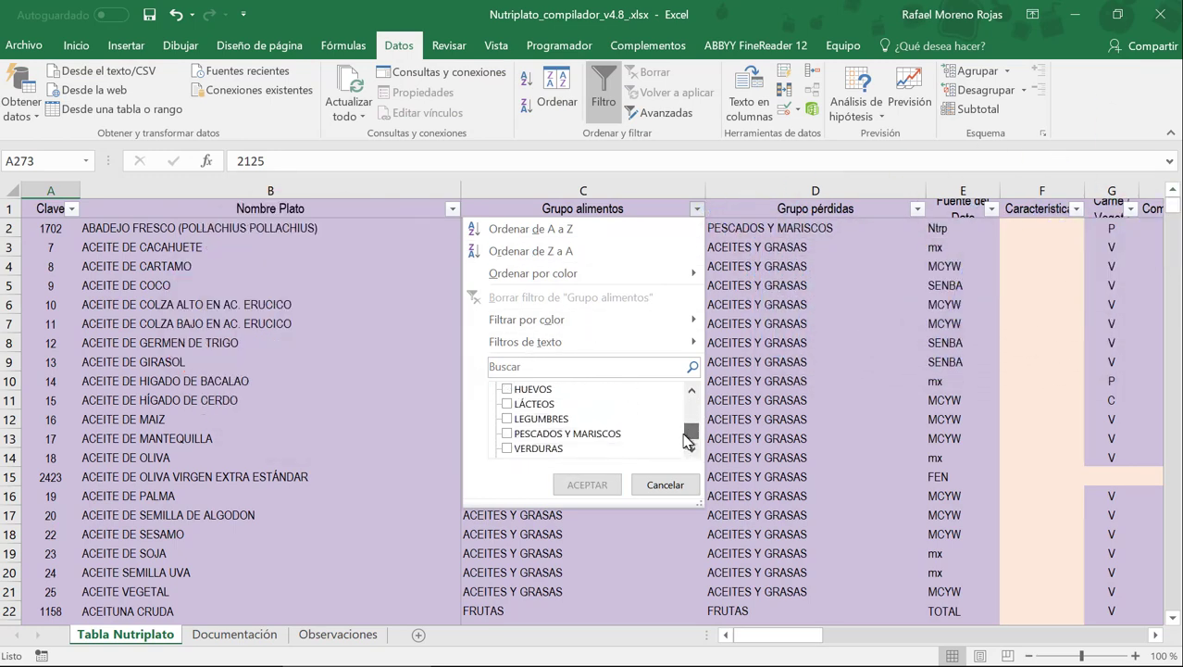
left_click(584, 485)
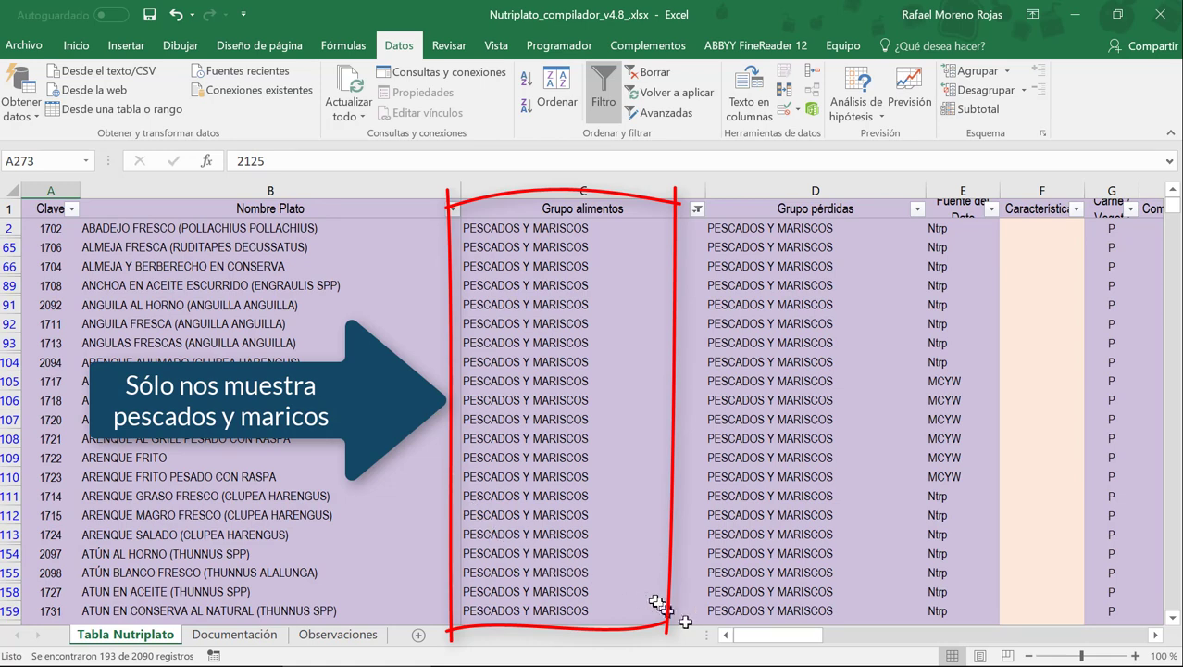
Step: Set the worksheet zoom to 50%
left_click(498, 46)
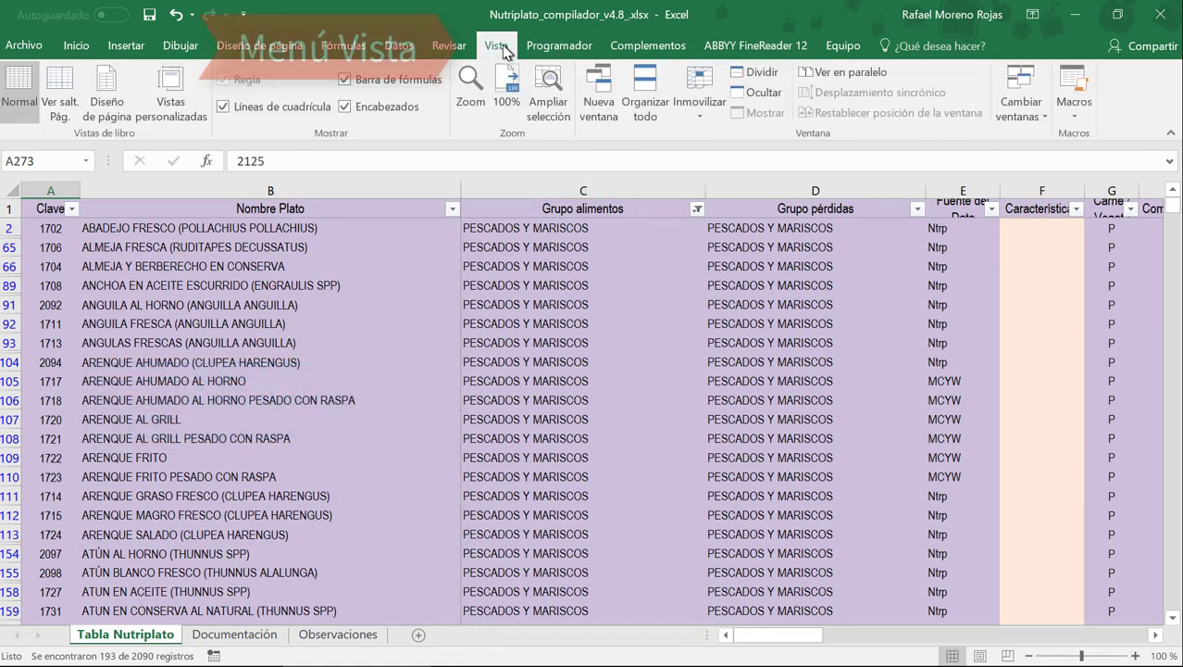
left_click(472, 92)
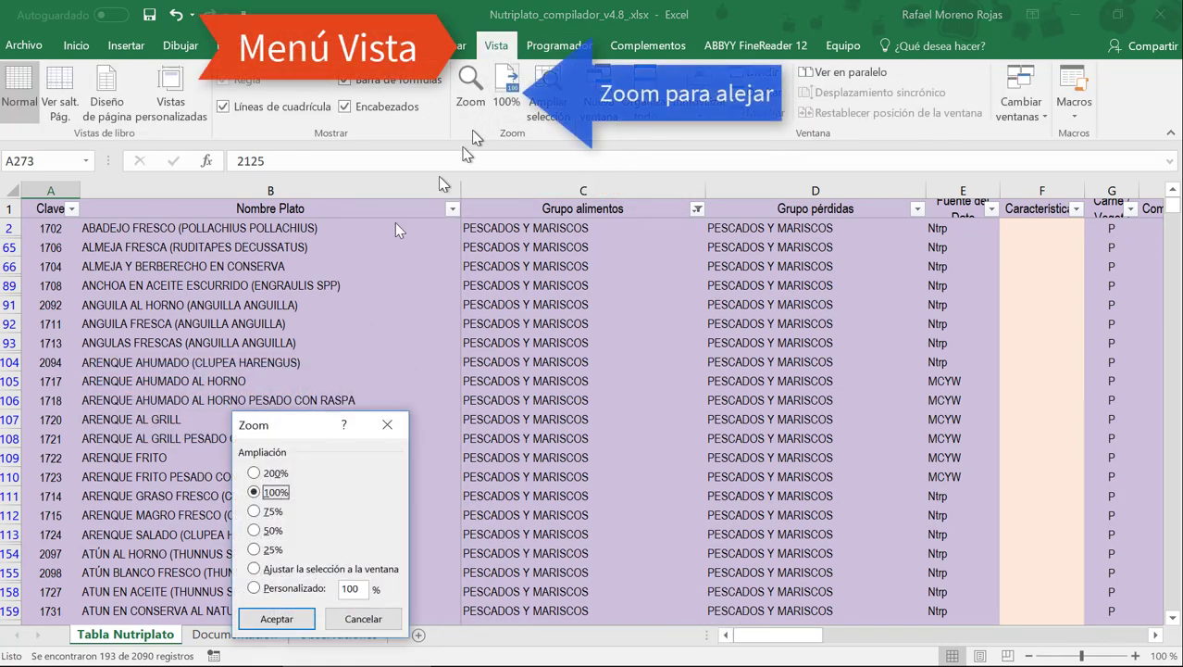
left_click(255, 511)
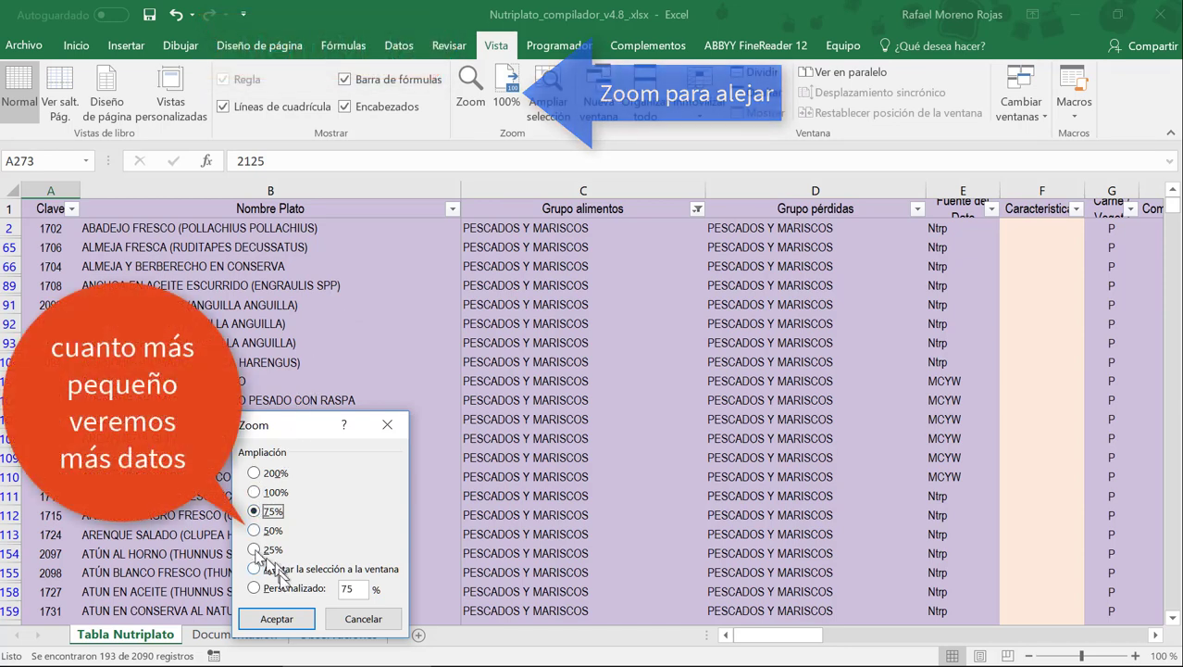
left_click(277, 618)
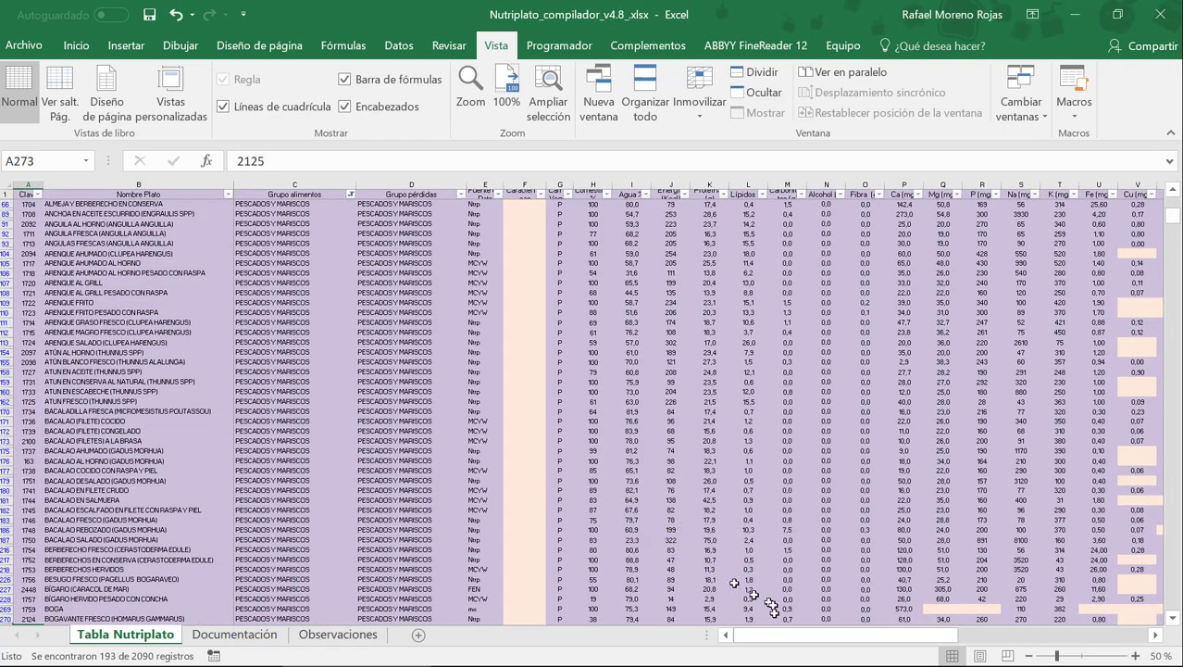
Step: Select the blank Ac Ascórbico cell for SARDINAS EN ACEITE DE OLIVA and set the zoom to 100%
left_click_drag(784, 645, 922, 637)
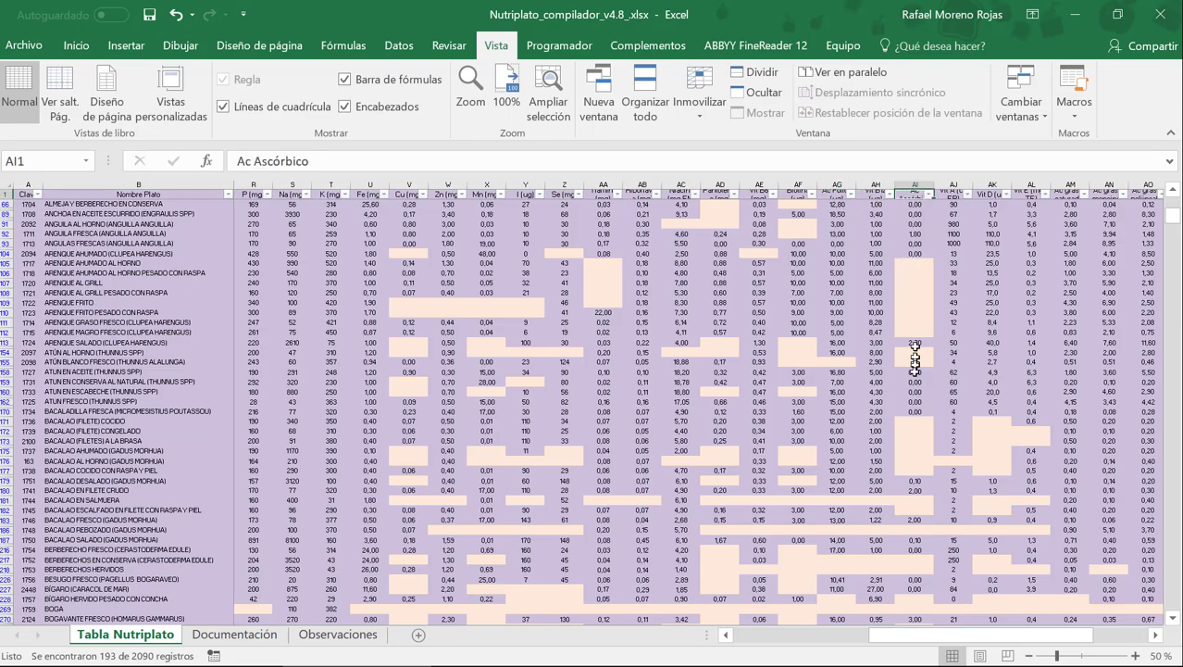
scroll(908, 429, "down", 20)
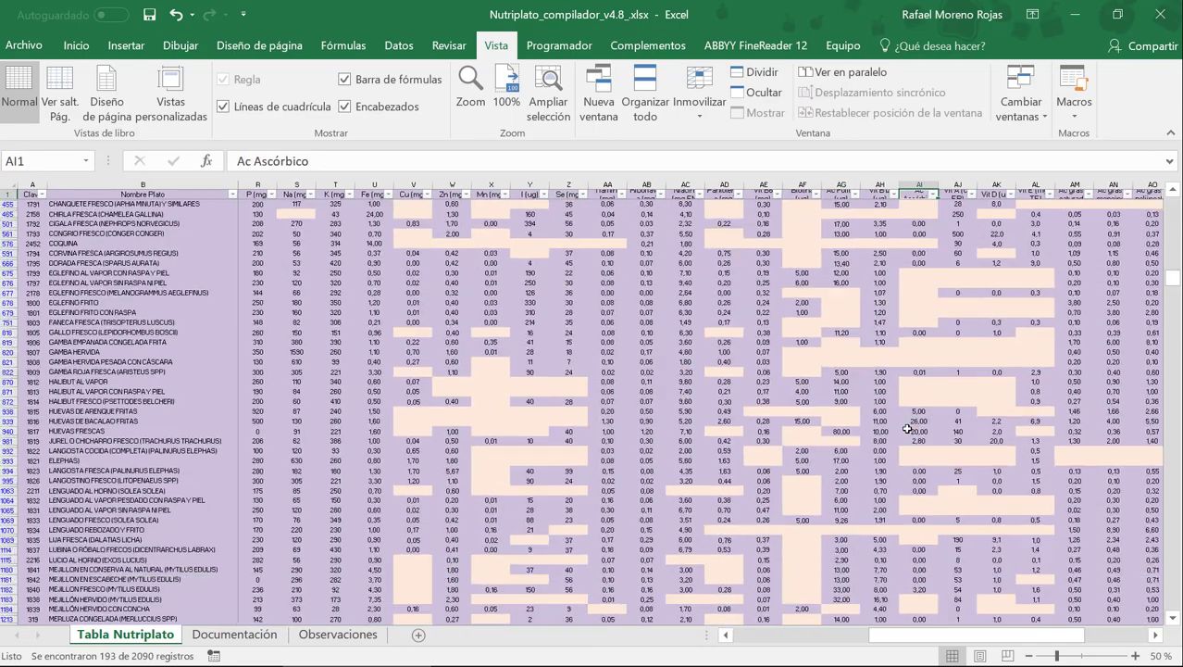
scroll(907, 429, "down", 10)
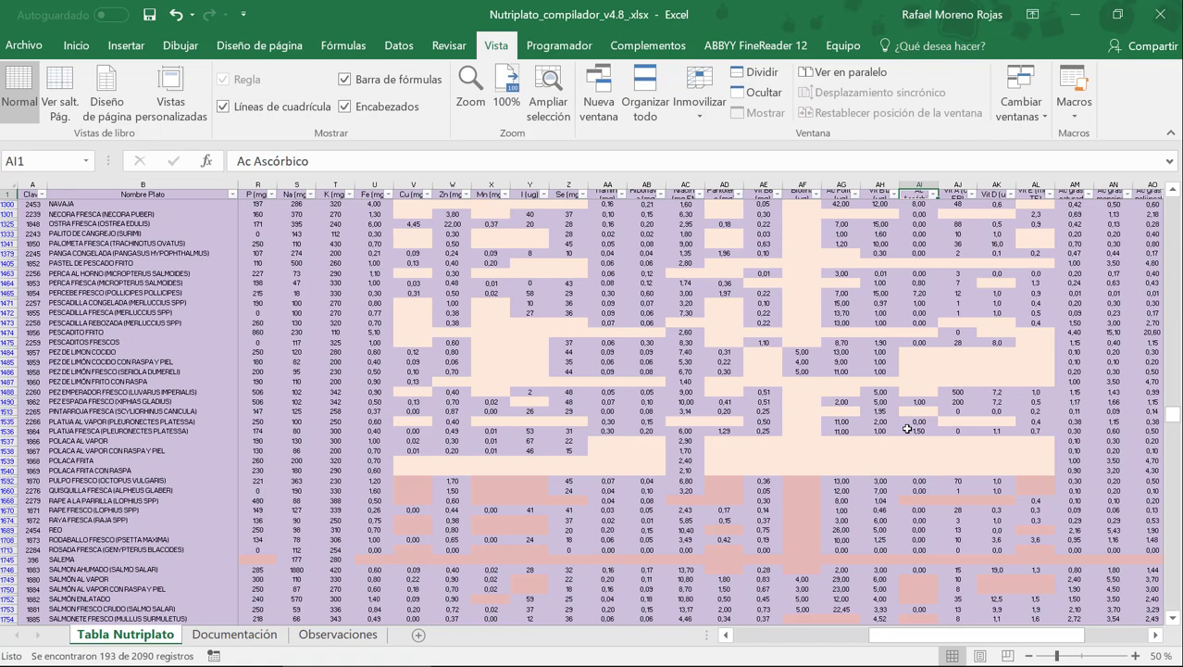
scroll(907, 428, "down", 2)
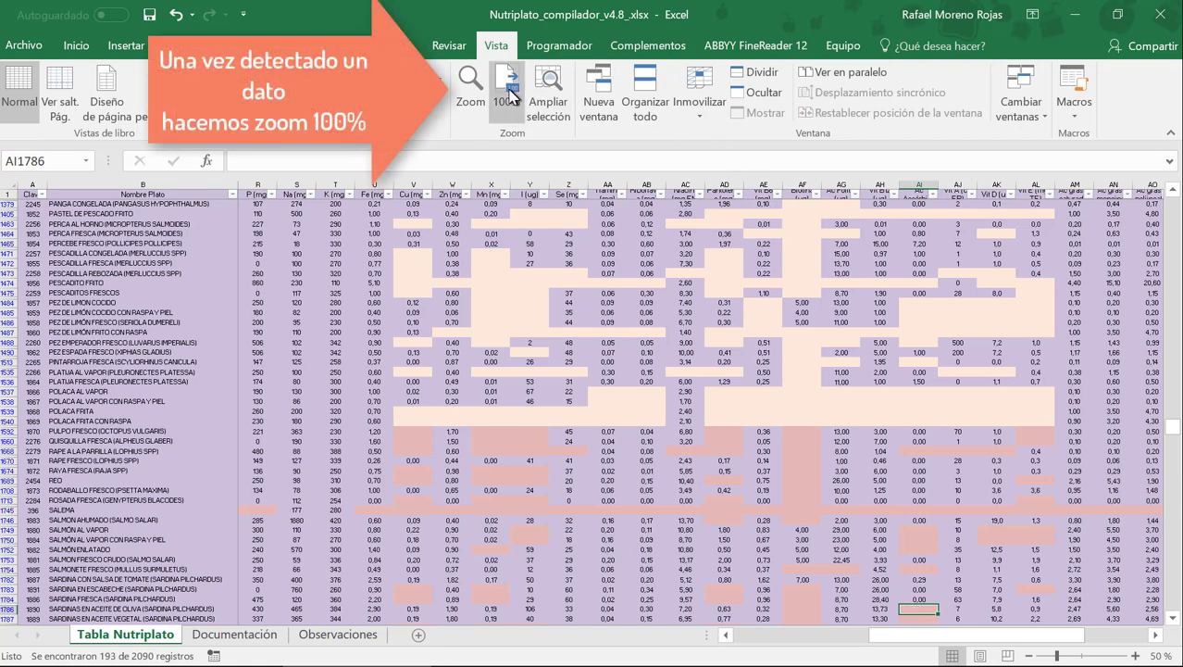
left_click(510, 95)
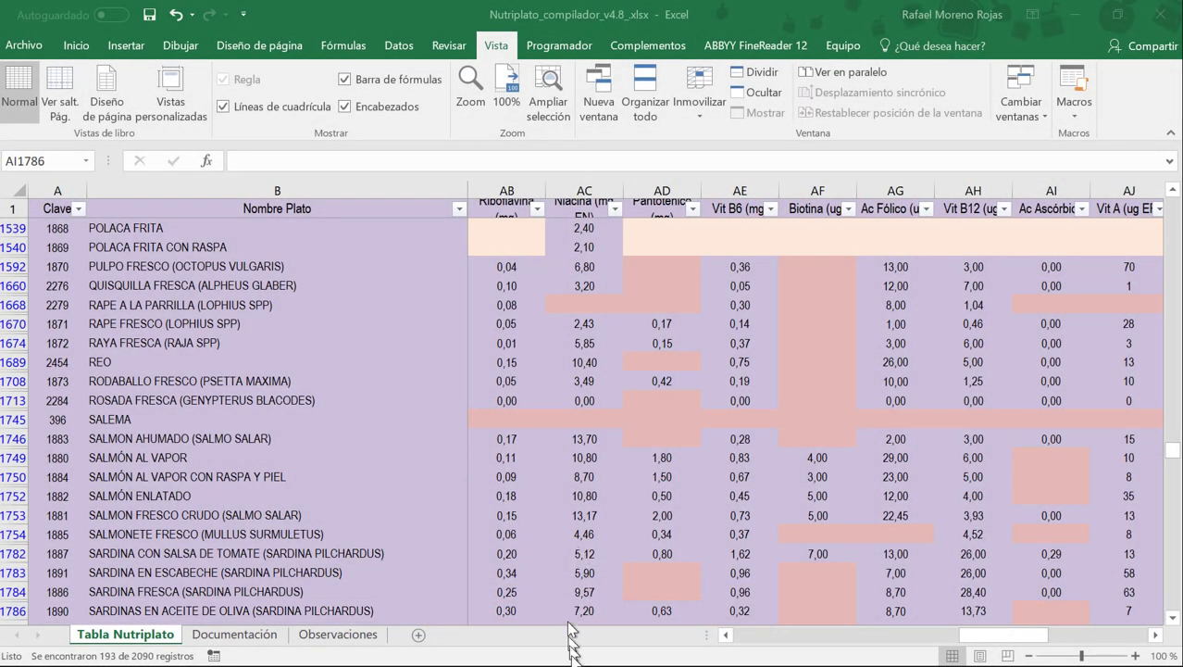
Step: Switch to the FEN.xlsx workbook and freeze its panes at B2 to keep the food names and nutrient headers fixed
mouse_move(570, 659)
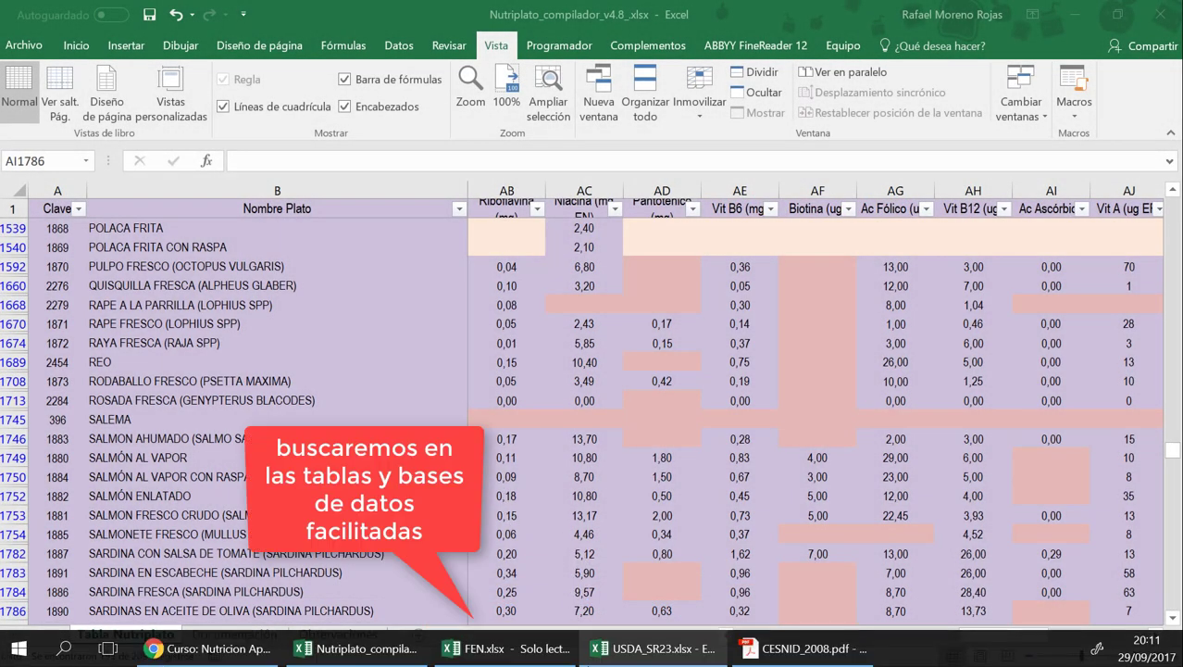
mouse_move(513, 658)
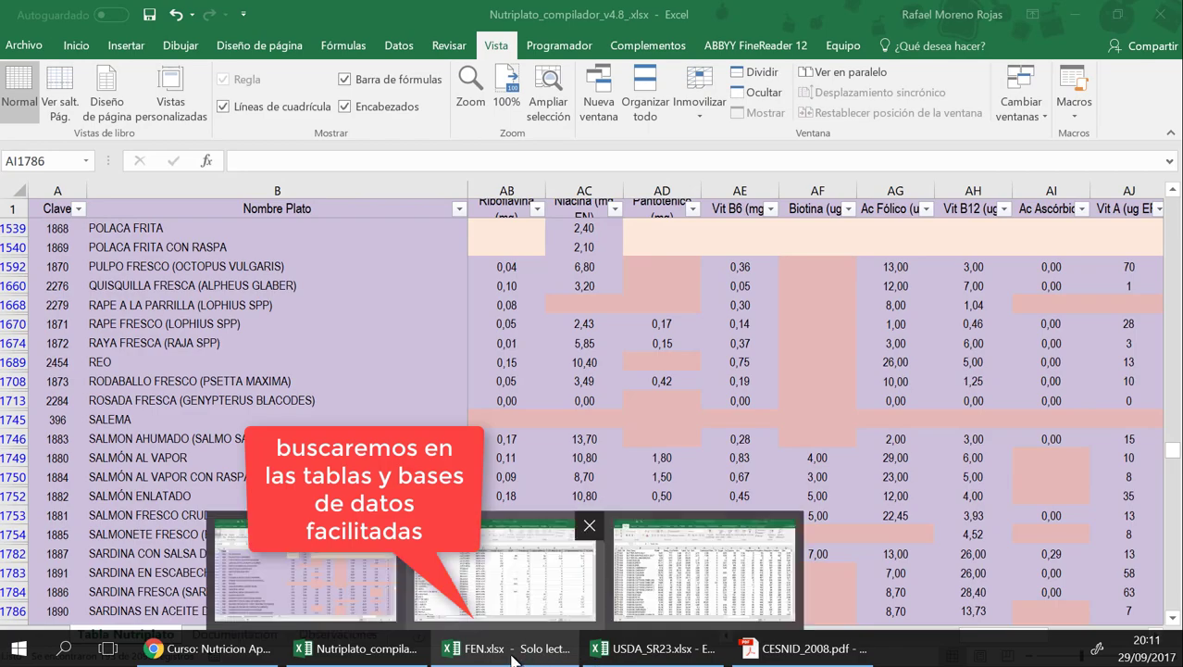
left_click(513, 659)
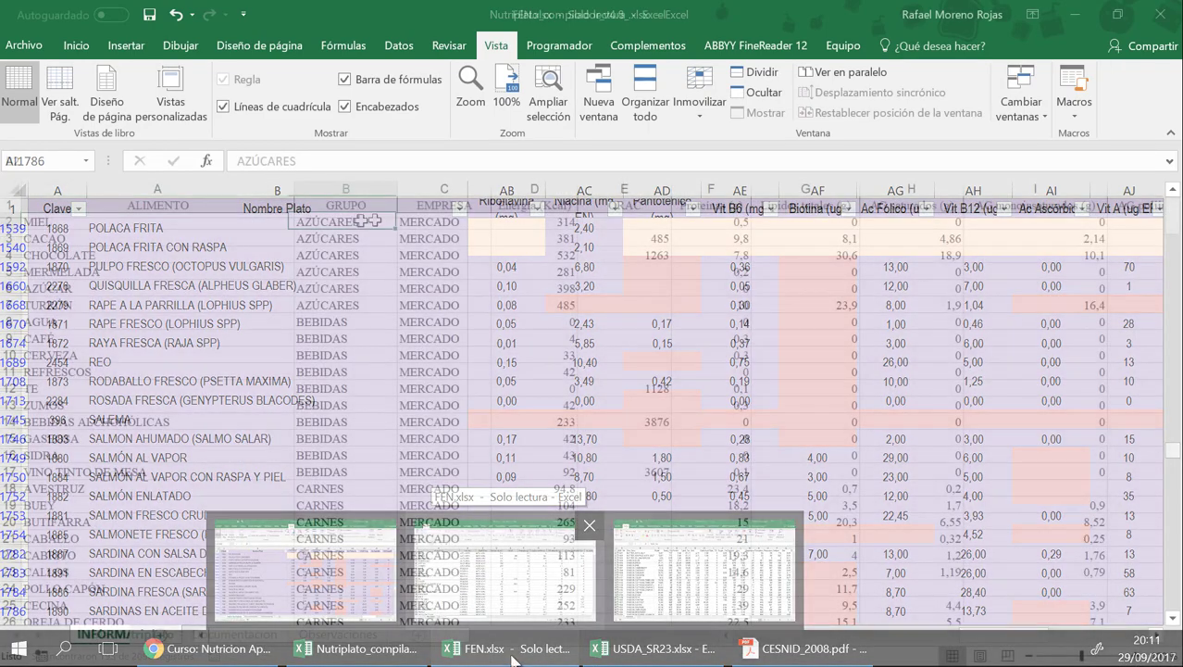
left_click(710, 74)
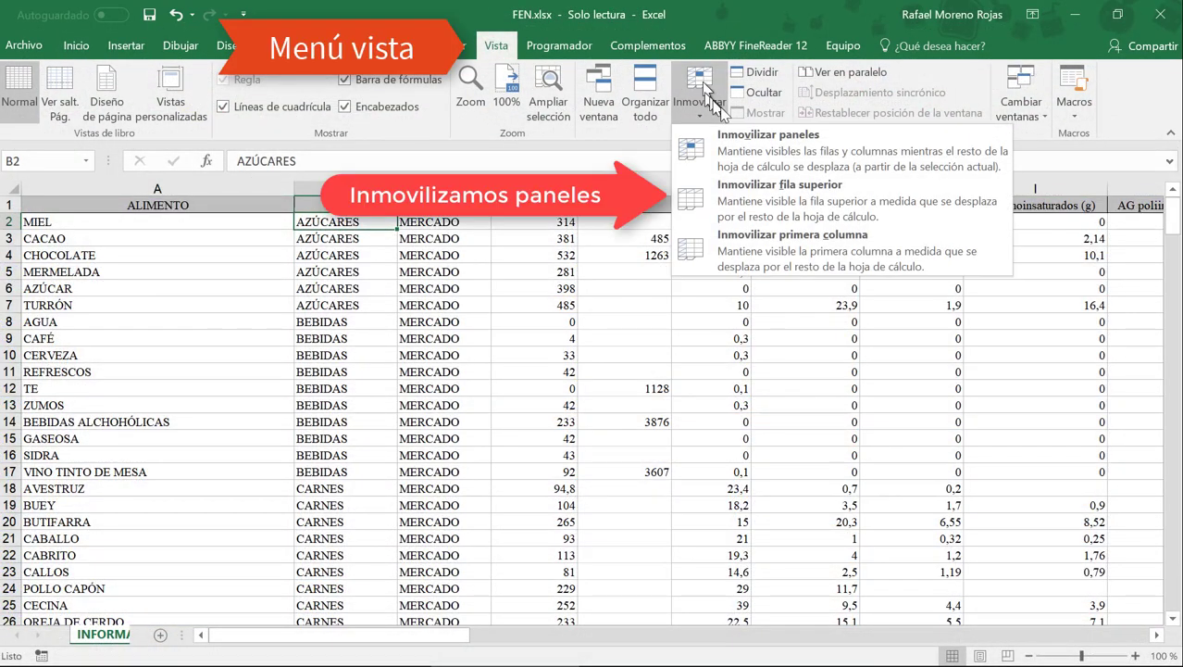
left_click(742, 131)
Step: Examine the nutrient columns along row 2 as far as the vitamin columns, with the food names kept in view
key("Right")
key("Right")
key("Right")
key("Right")
key("Right")
key("Right")
key("Right")
key("Right")
key("Right")
key("Right")
key("Right")
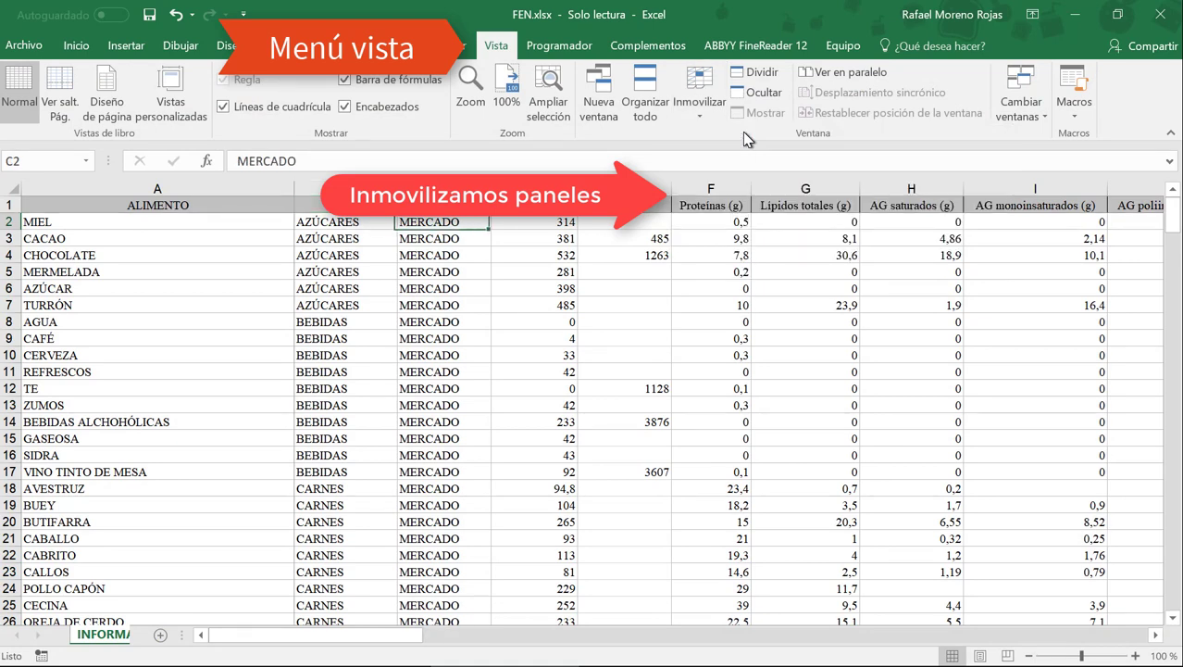
key("Right")
key("Right")
key("Right")
key("Right")
key("Right")
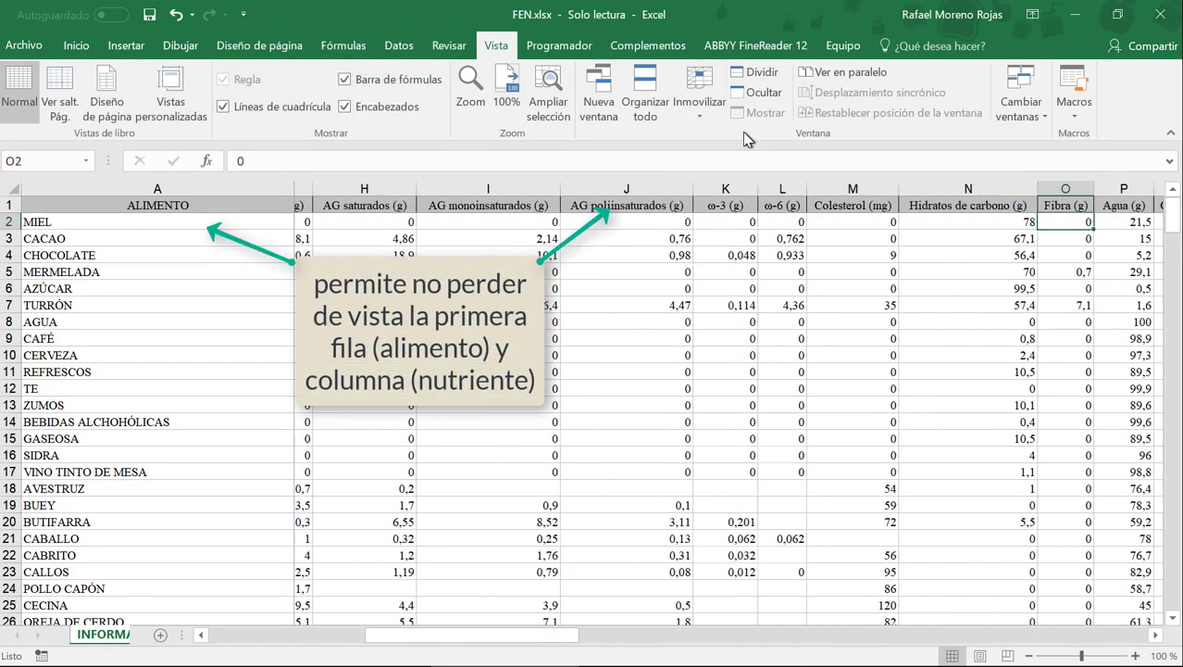
key("Right")
key("Right")
key("Right")
key("Right")
key("Right")
key("Right")
key("Right")
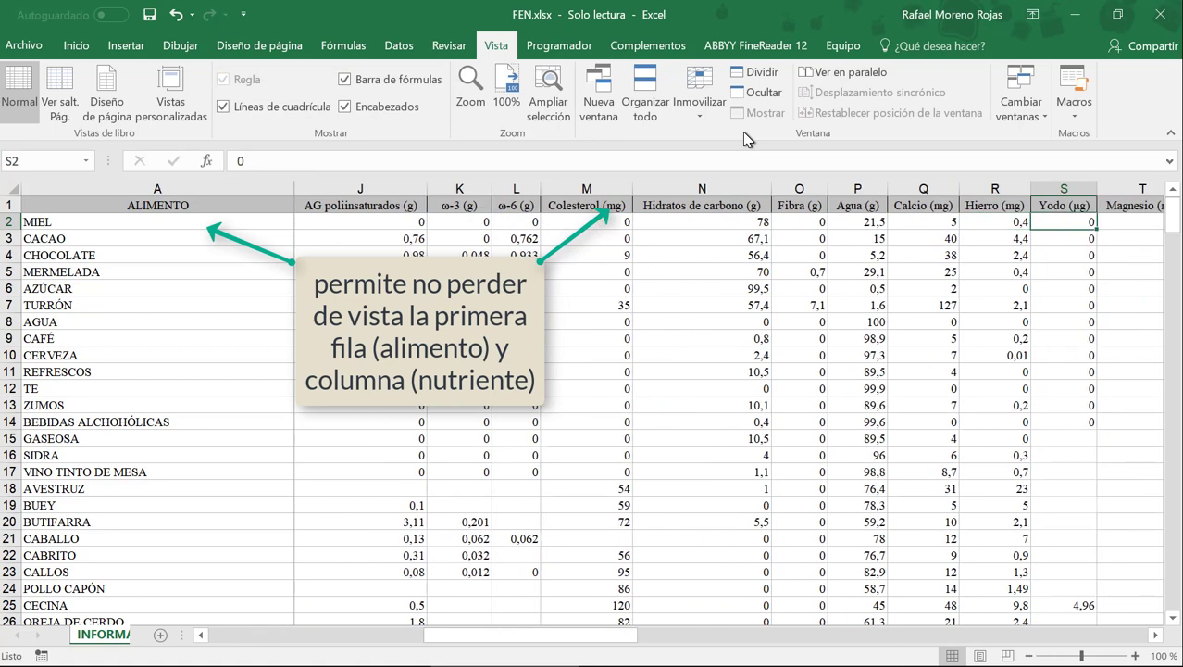
key("Right")
key("Right")
key("Right")
key("Right")
key("Right")
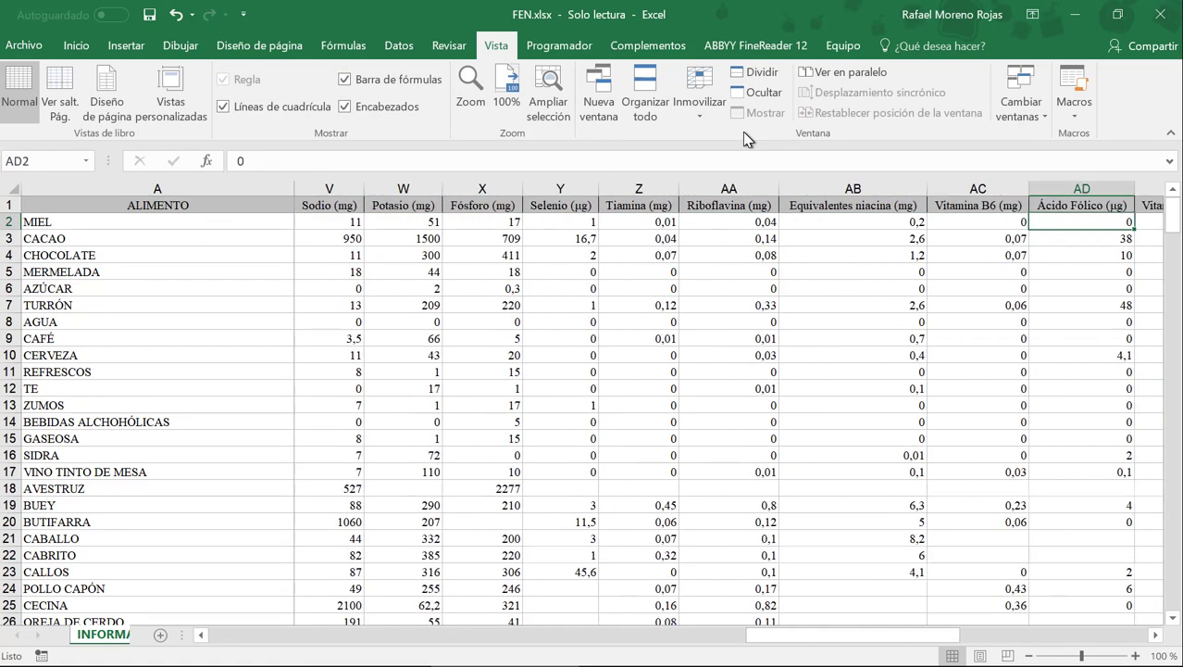
key("Right")
key("Right")
Step: Search the FEN sheet for "Sardina" starting from the ALIMENTO column, and close the search at the first match
left_click(157, 238)
left_click(76, 45)
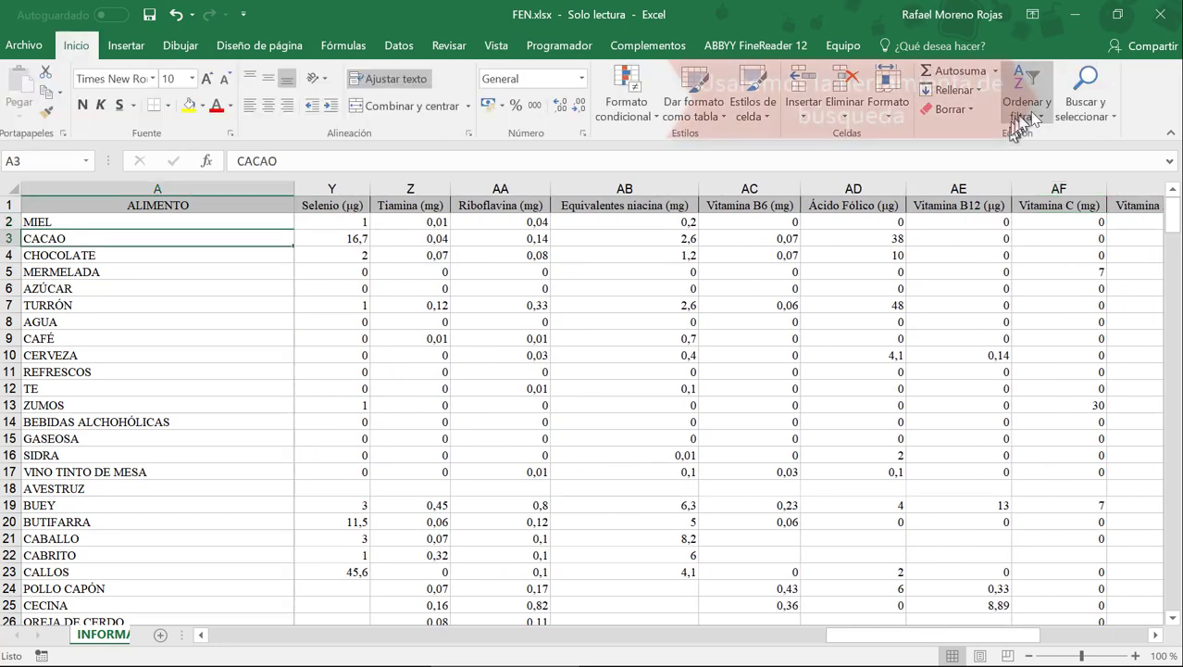
left_click(1090, 97)
left_click(1093, 127)
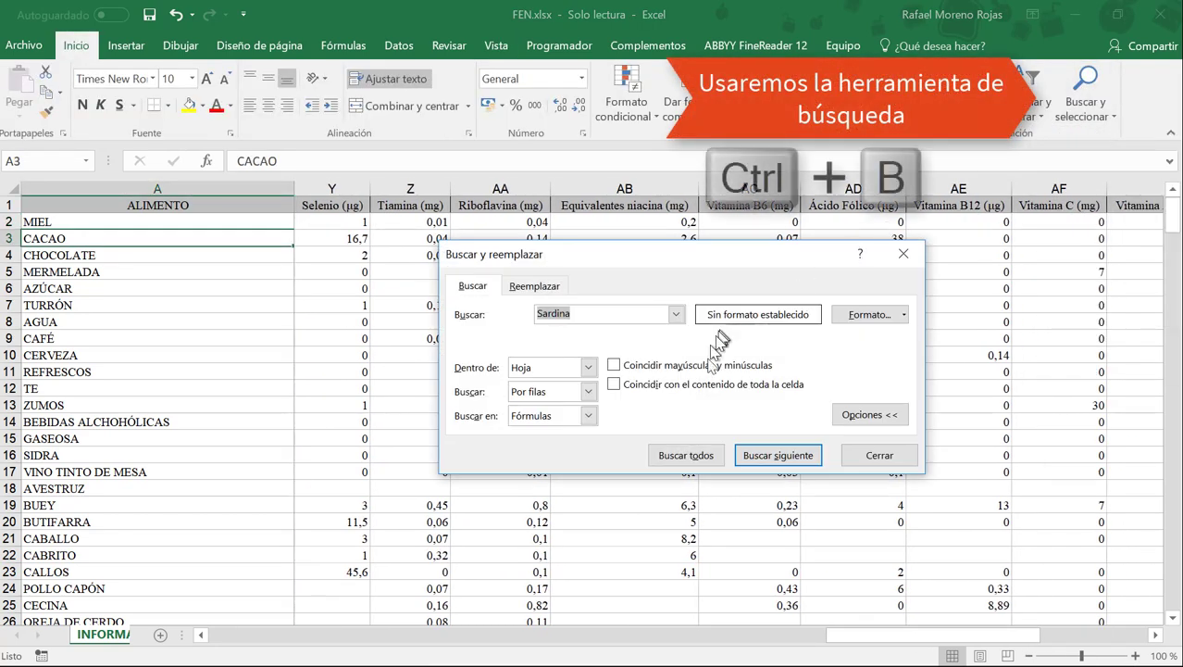
left_click(794, 460)
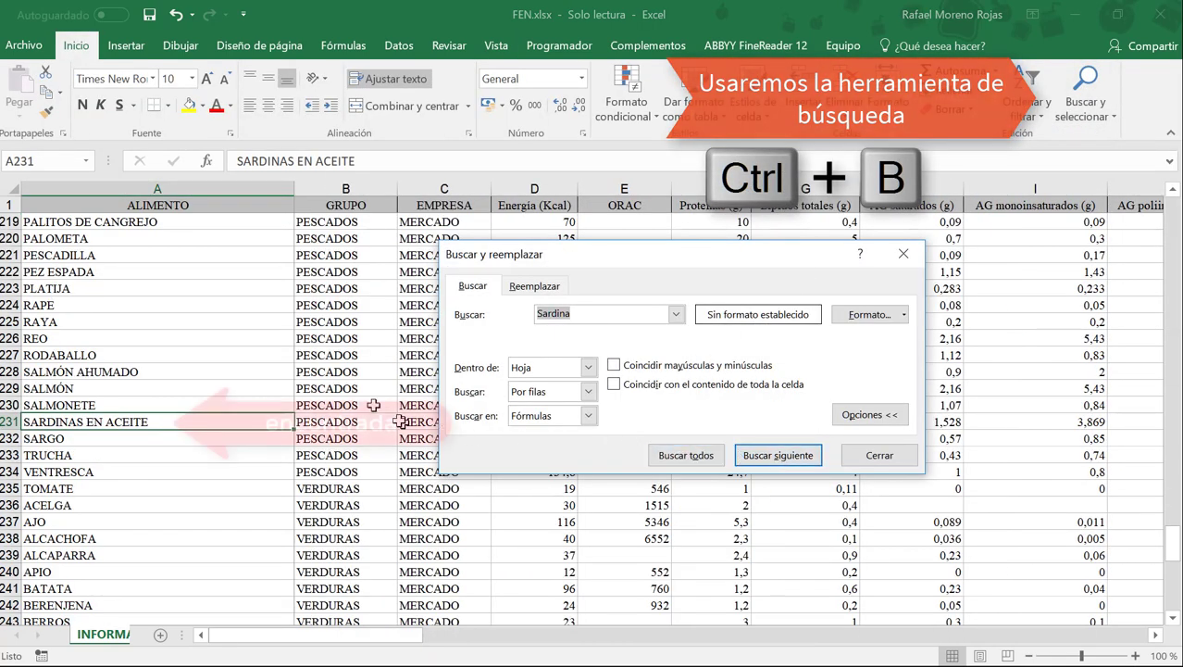
left_click(880, 454)
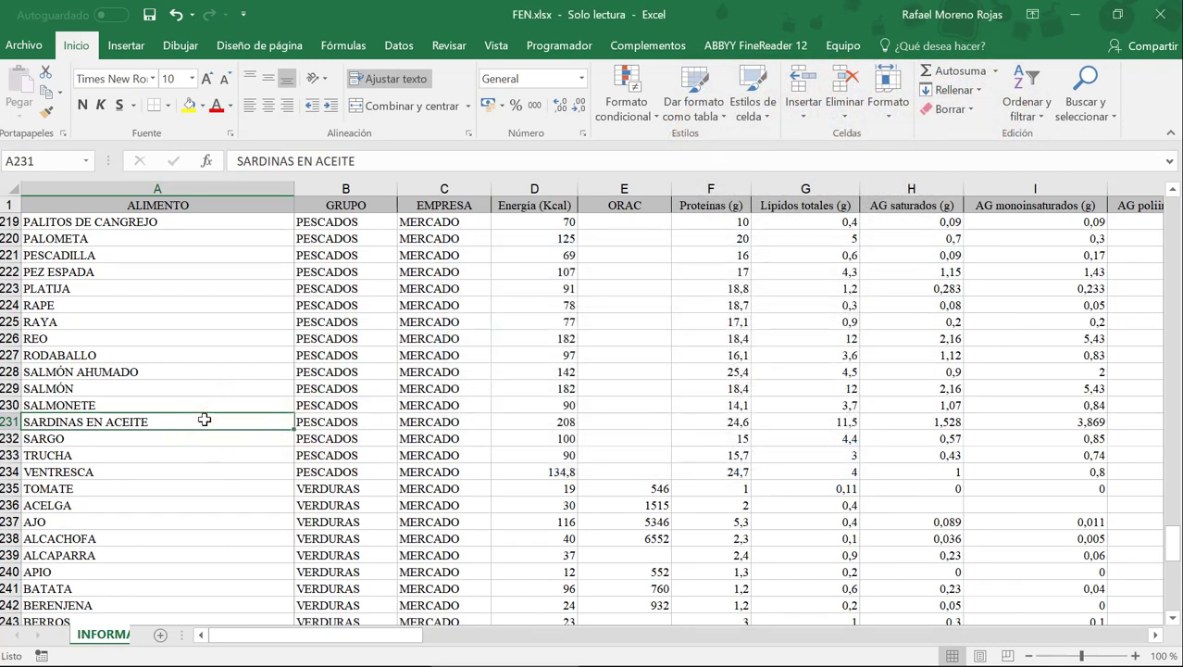
Step: Follow the SARDINAS EN ACEITE row across the nutrient columns to its Vitamina C (mg) cell and check the value
key("Right")
key("Right")
key("Right")
key("Right")
key("Right")
key("Right")
key("Right")
key("Right")
key("Right")
key("Right")
key("Right")
key("Right")
key("Right")
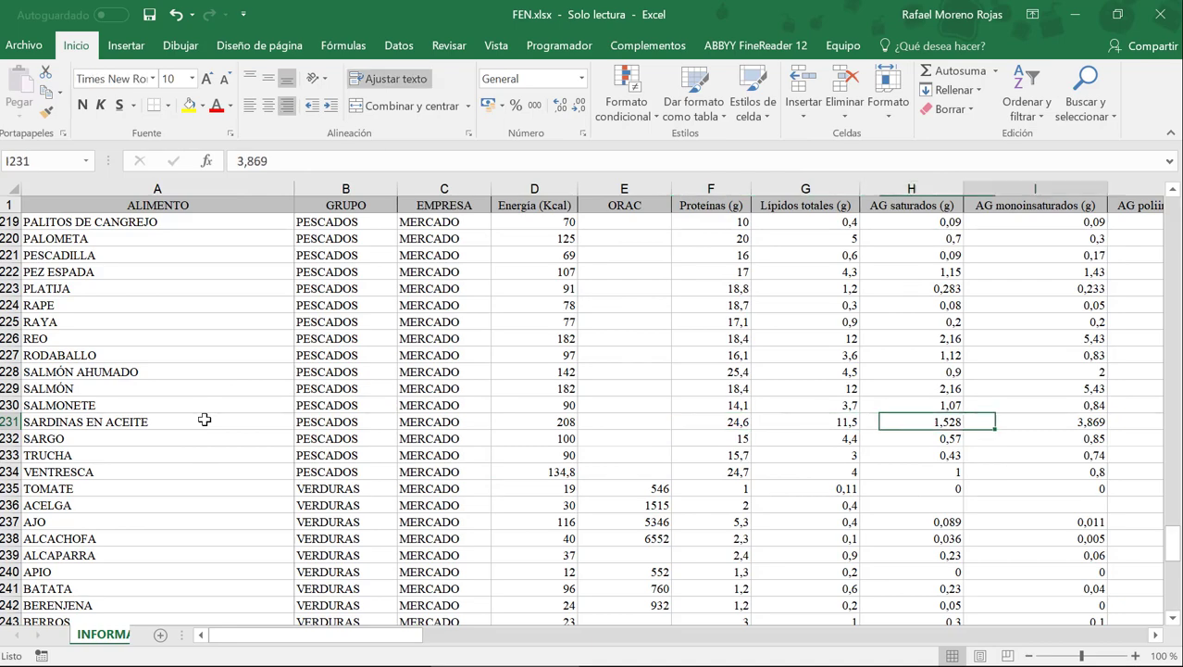
key("Right")
key("Right")
key("Right")
key("Right")
key("Right")
key("Right")
key("Right")
key("Right")
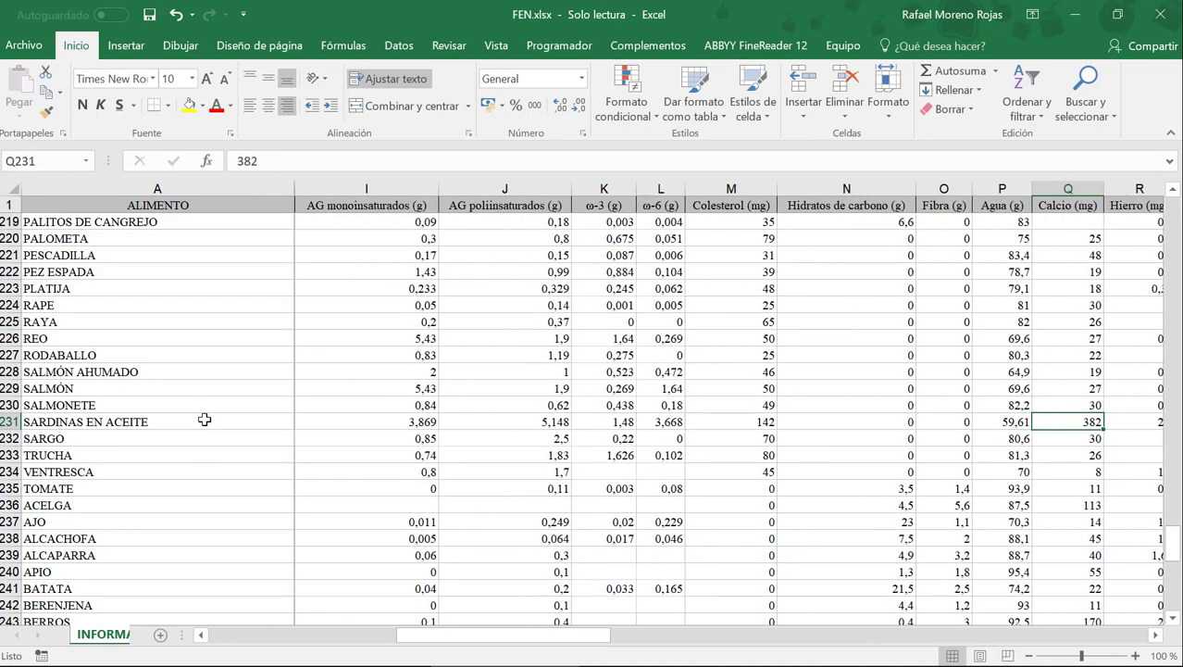
key("Right")
key("Right")
key("Right")
key("Right")
key("Right")
key("Right")
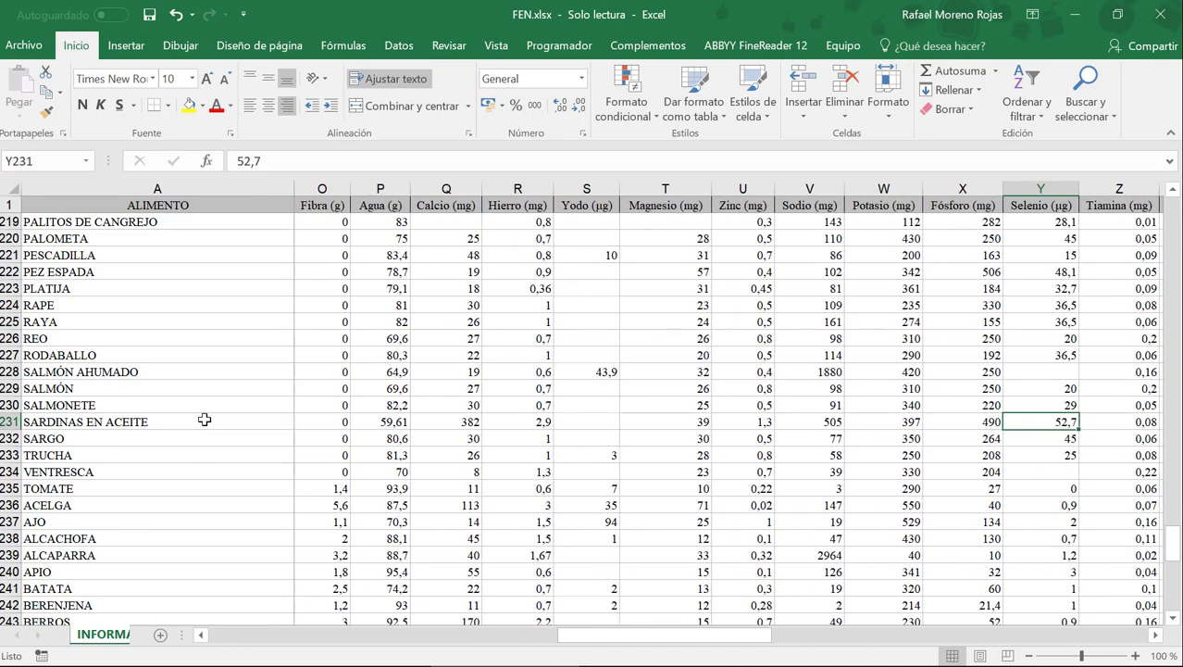
key("Right")
key("Right")
key("Right")
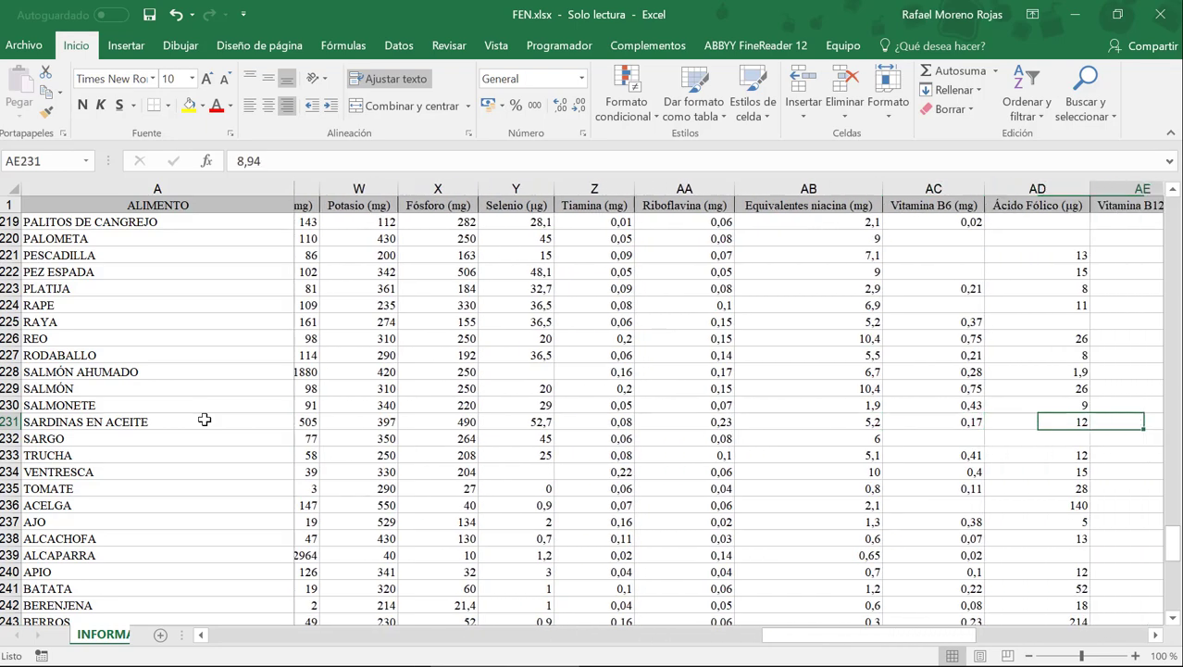
key("Right")
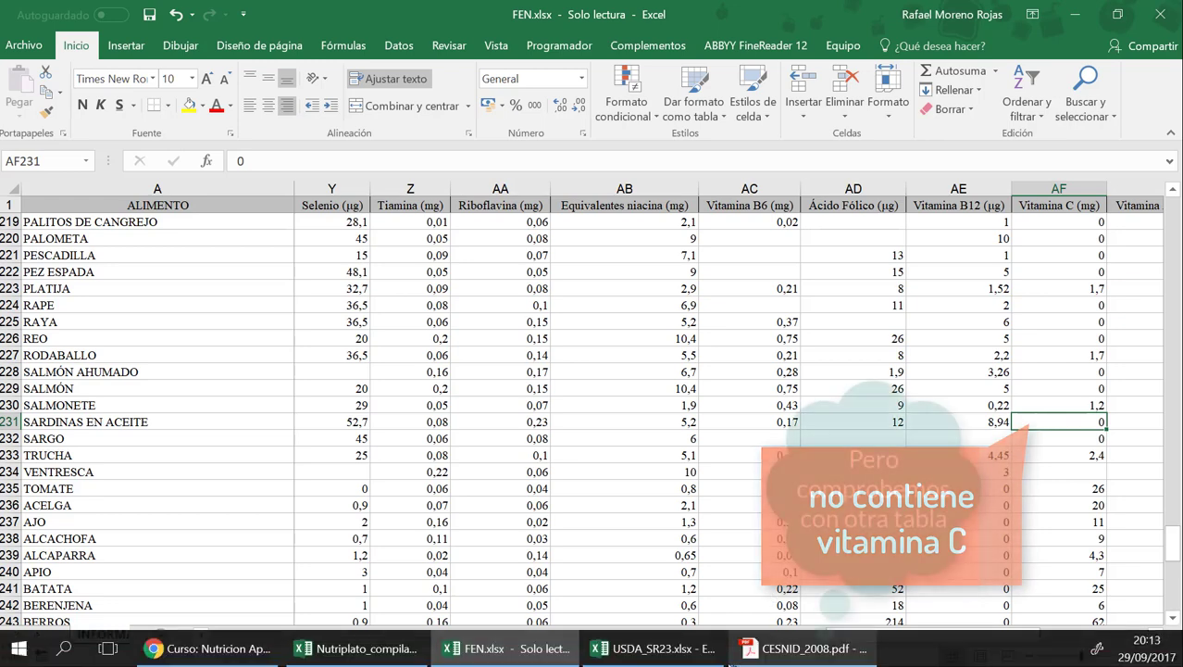
Step: Switch to CESNID_2008.pdf in Acrobat Reader and look through the food index from the beginning for the number of oil-canned sardines
left_click(782, 649)
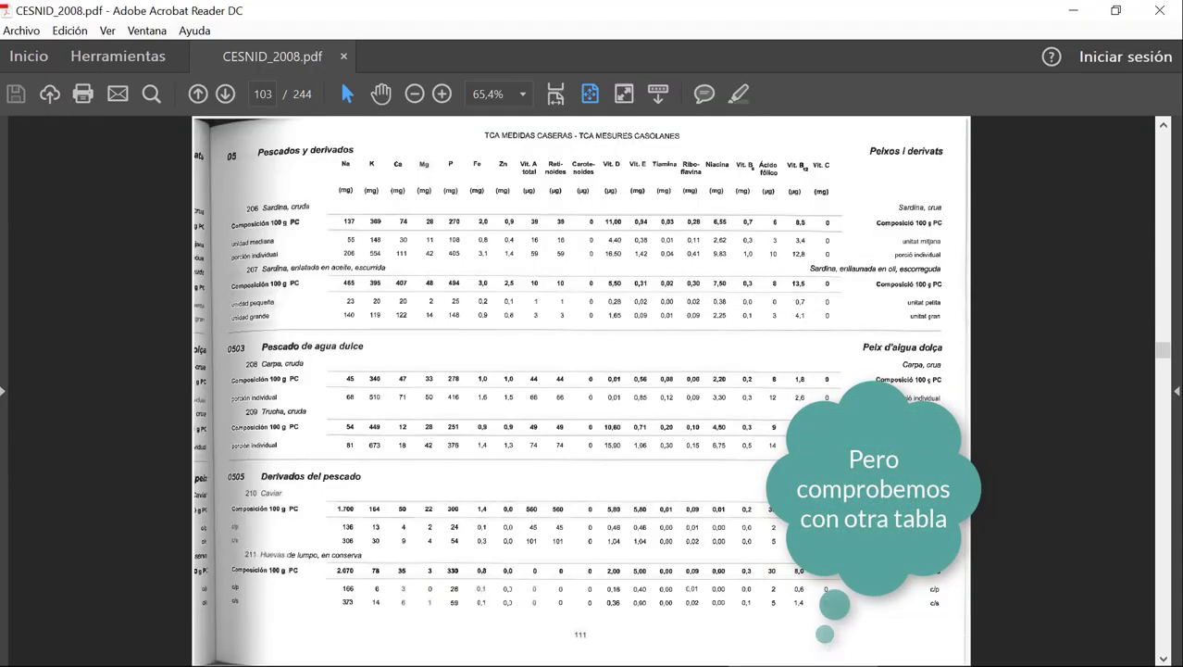
key("Home")
key("Page_Down")
key("Page_Down")
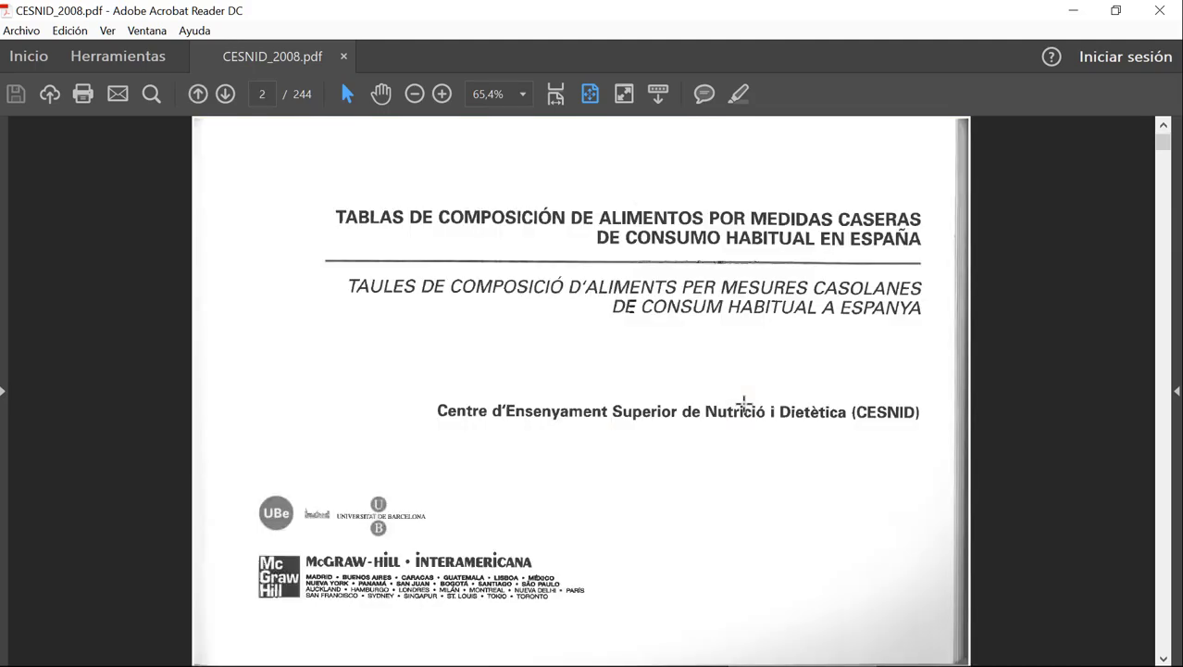
key("Page_Down")
key("Page_Down")
key("Page_Down")
key("Page_Down")
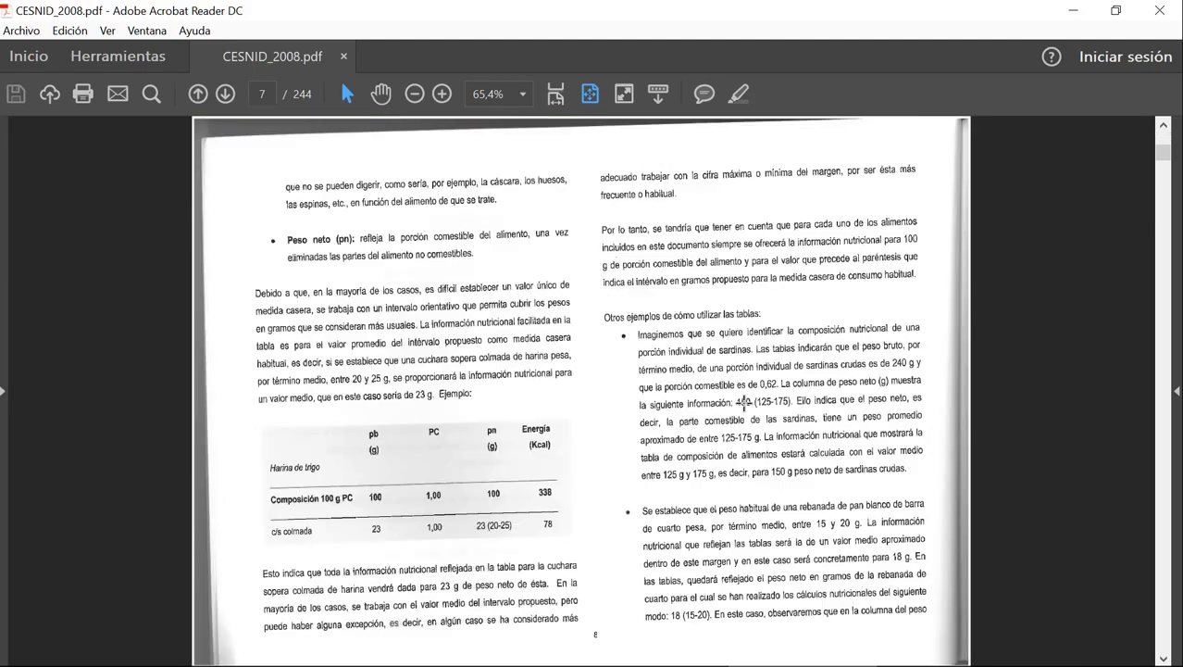
key("Page_Down")
key("Page_Down")
key("Page_Down")
key("Page_Down")
key("Page_Down")
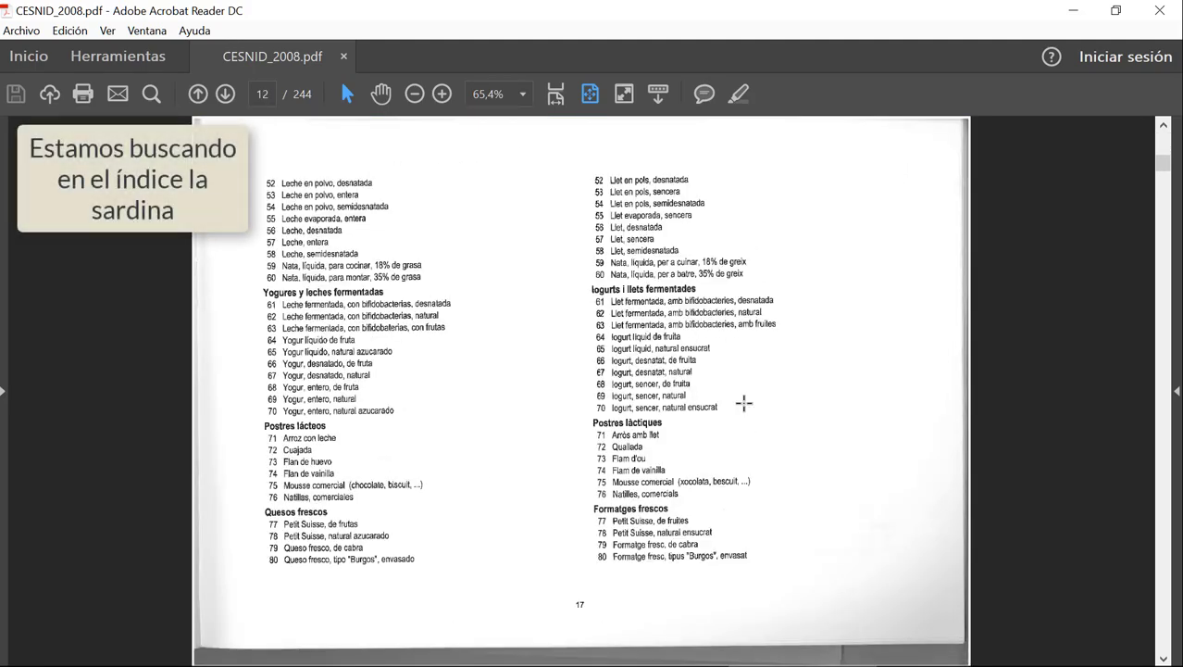
key("Page_Down")
key("Page_Down")
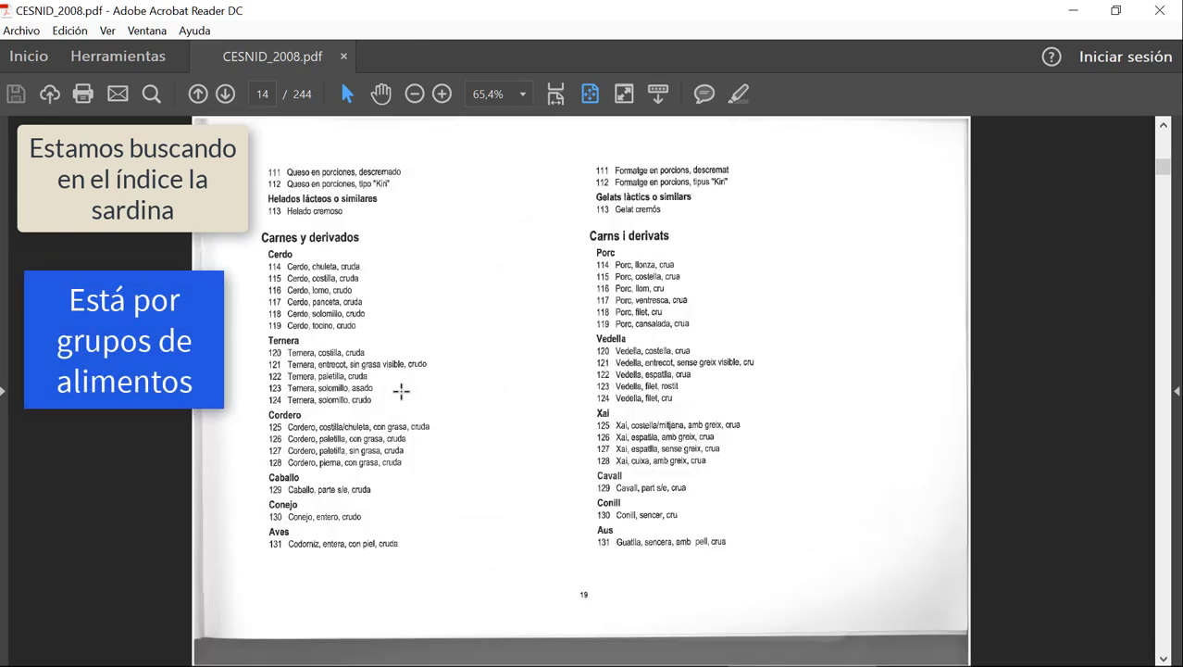
key("Page_Down")
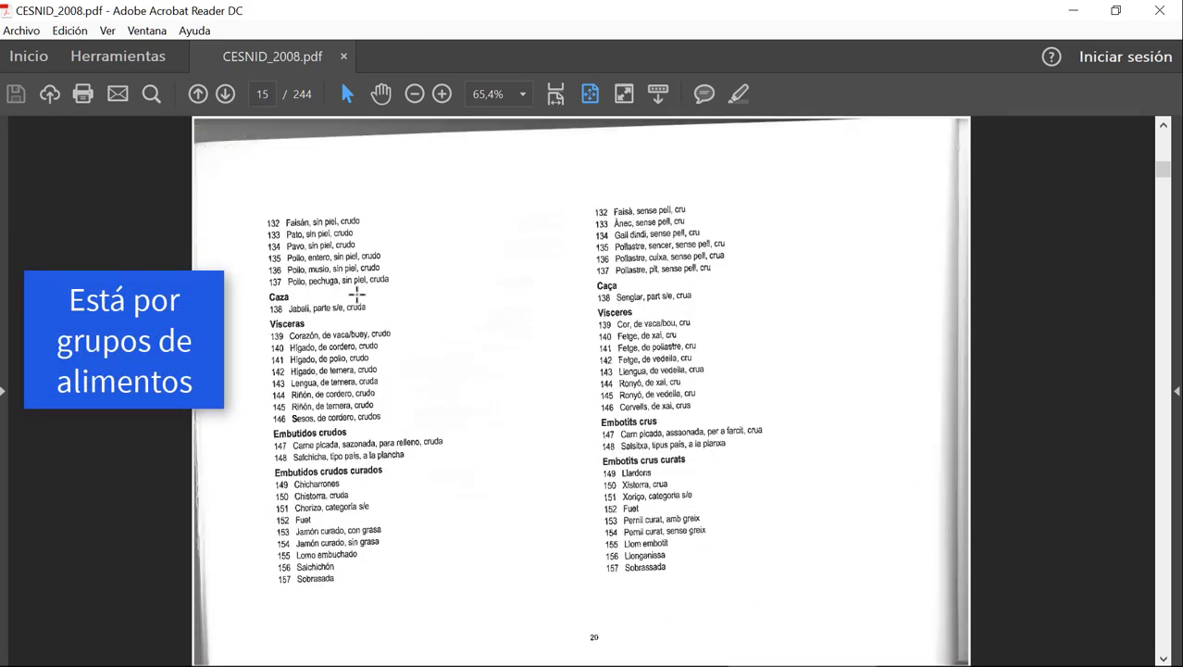
key("Page_Down")
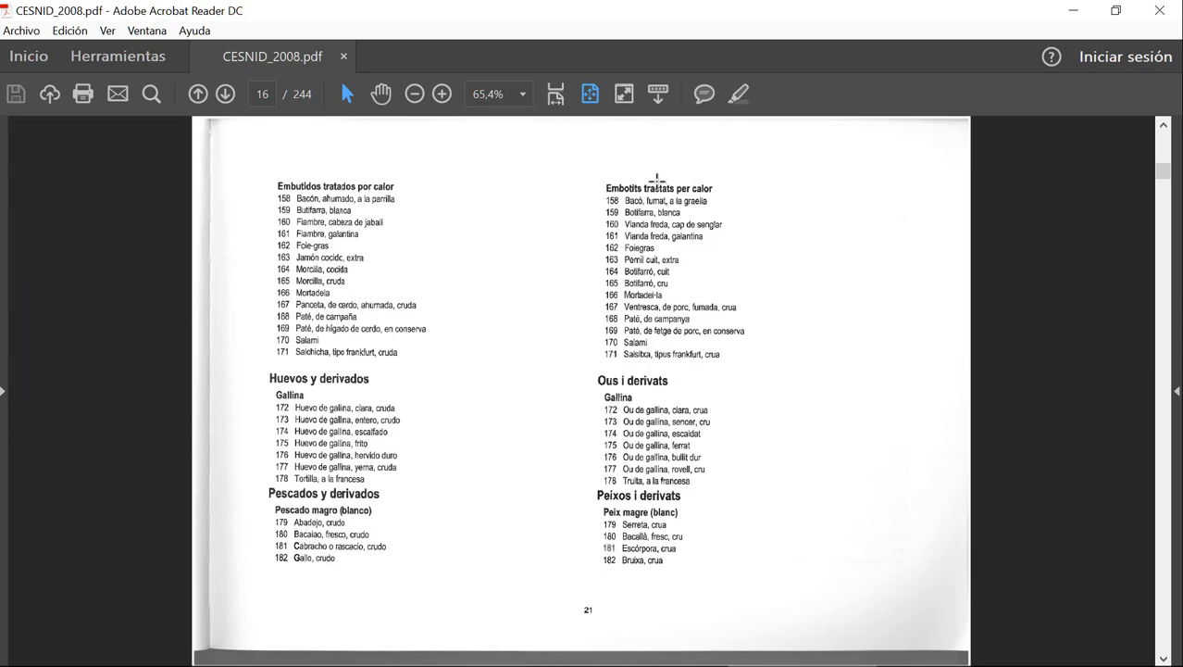
key("Page_Down")
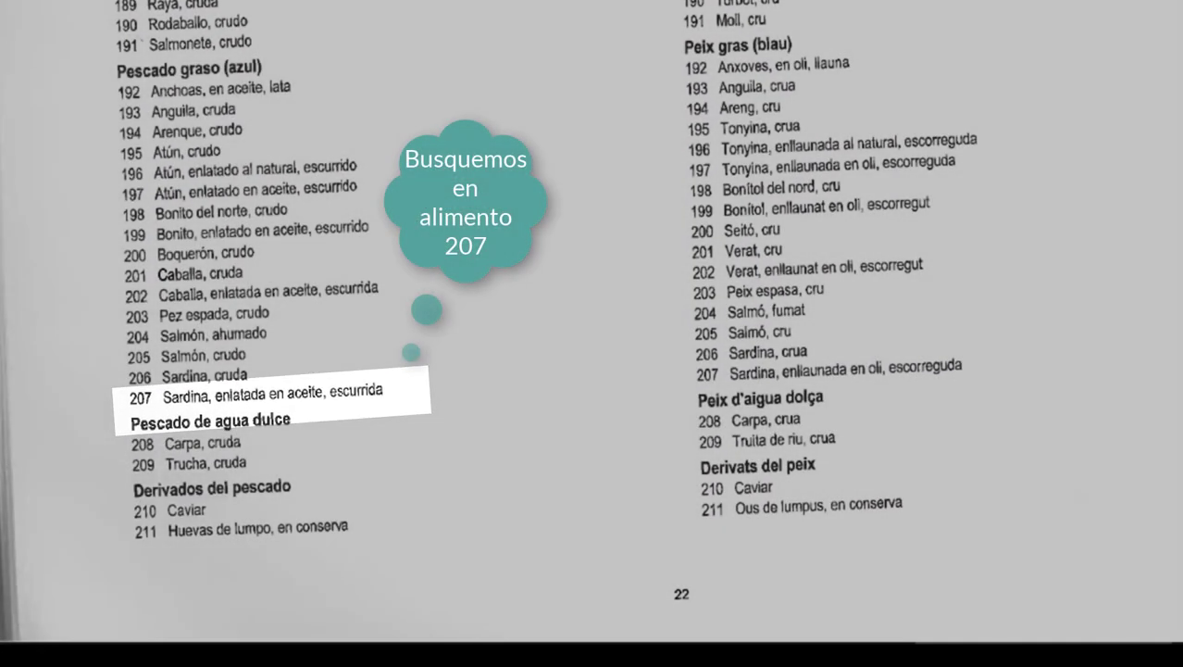
Step: Go to the composition tables for food 207 on page 103 and examine its Vit. C value per 100 g
left_click_drag(1164, 177, 1165, 339)
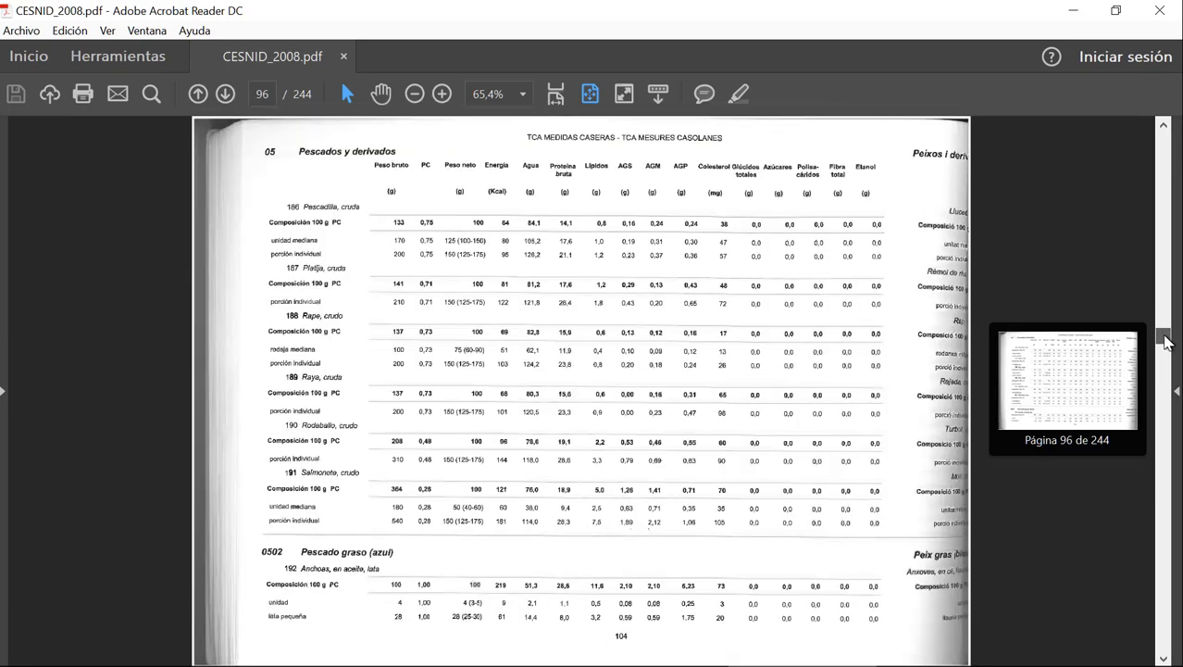
left_click_drag(1165, 341, 1163, 347)
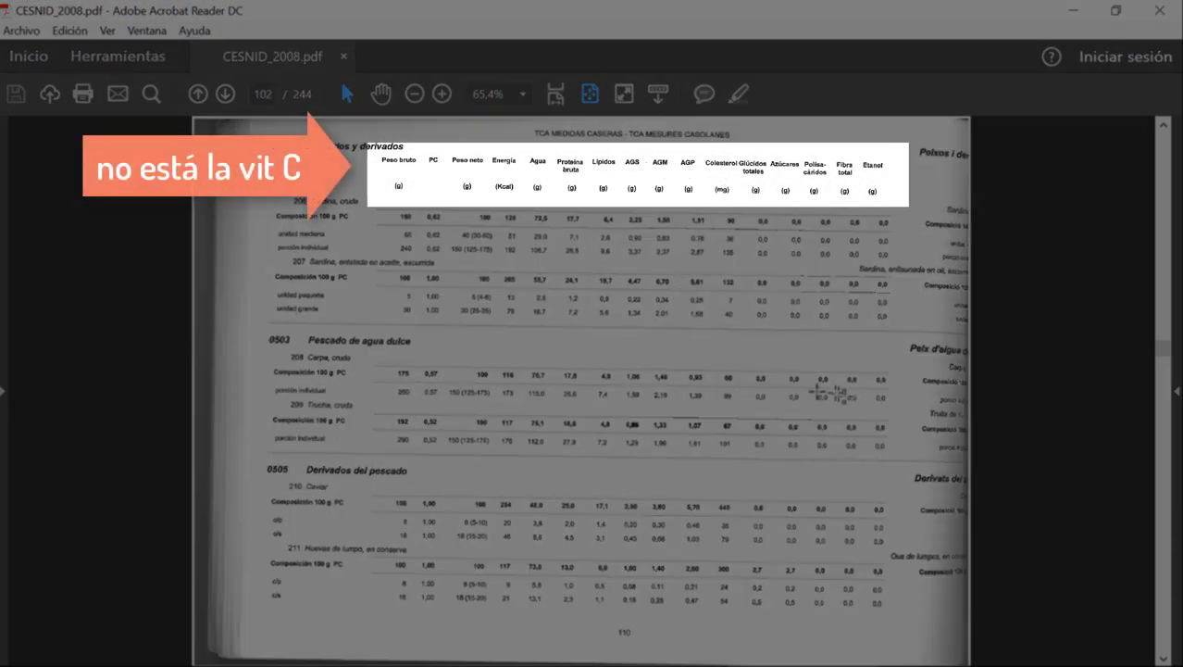
key("Page_Down")
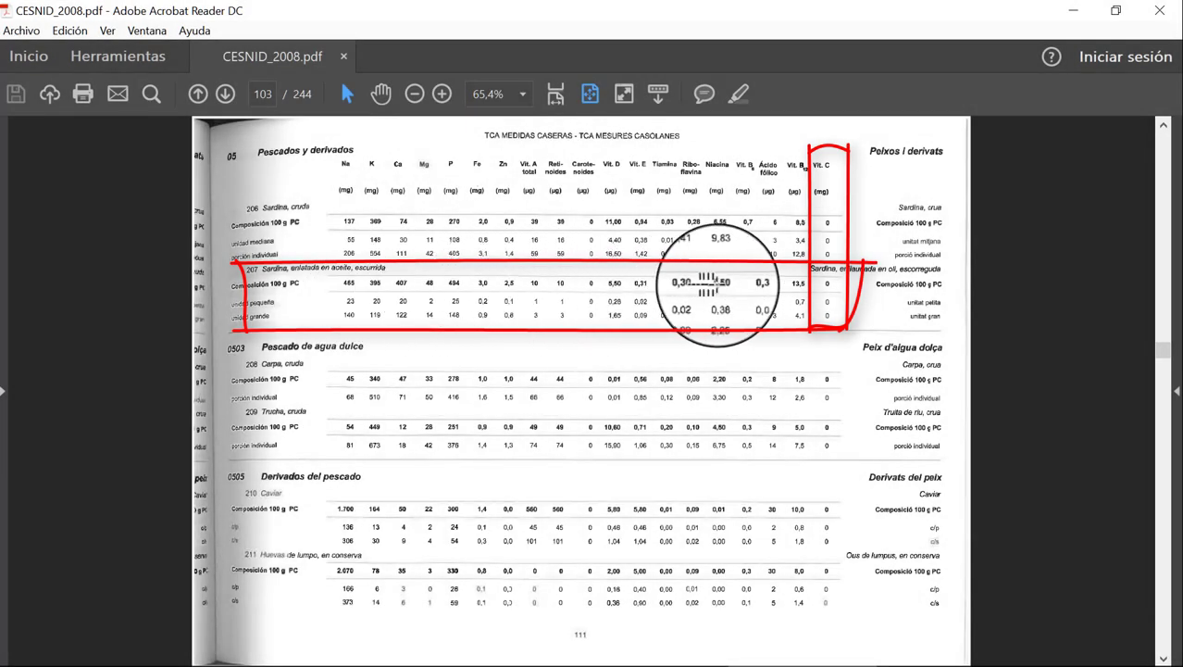
left_click(827, 289)
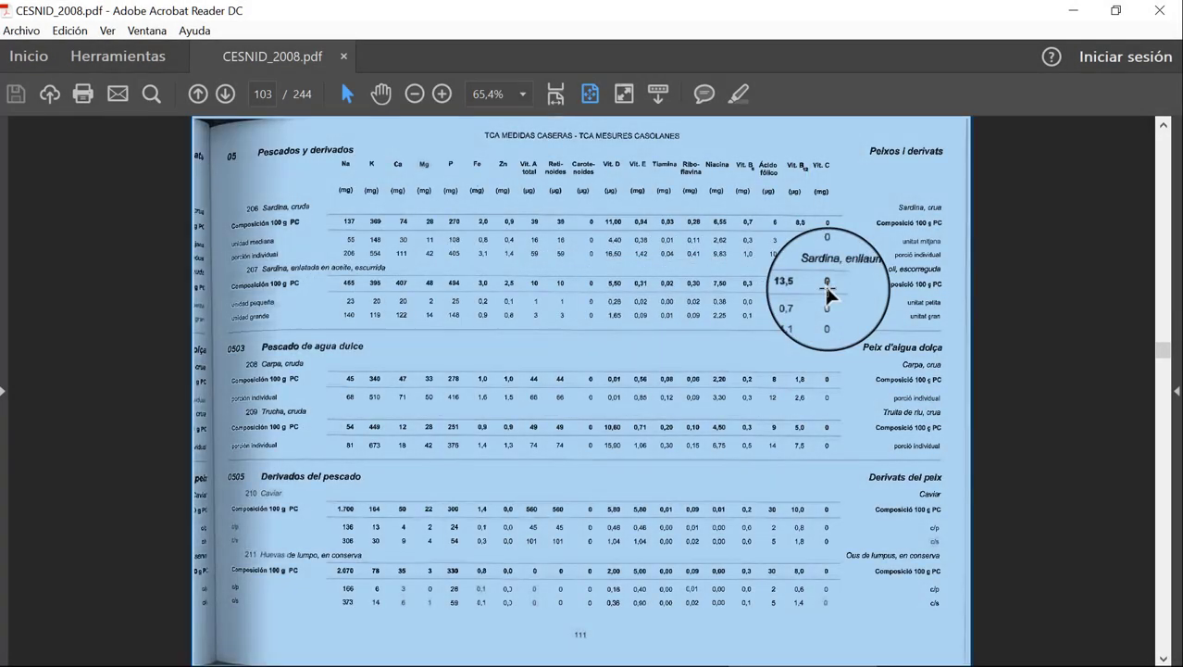
left_click(827, 289)
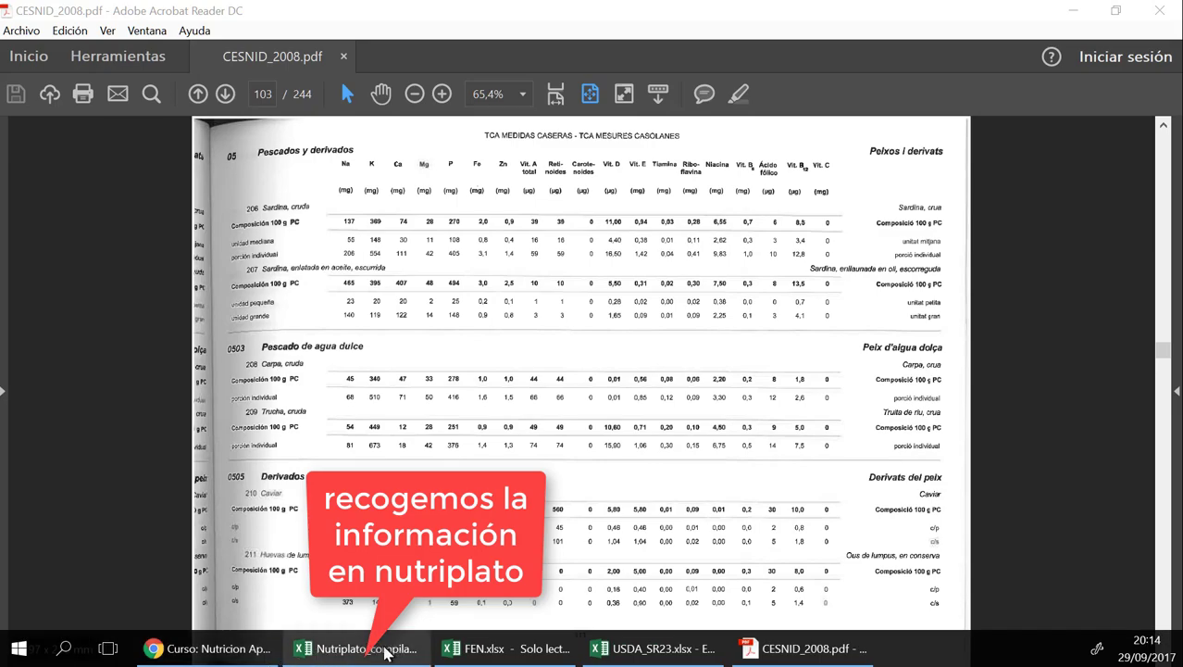
Step: Switch to the Nutriplato workbook and copy the Clave 1890 of SARDINAS EN ACEITE DE OLIVA into cell A2 of the Documentación sheet
left_click(387, 652)
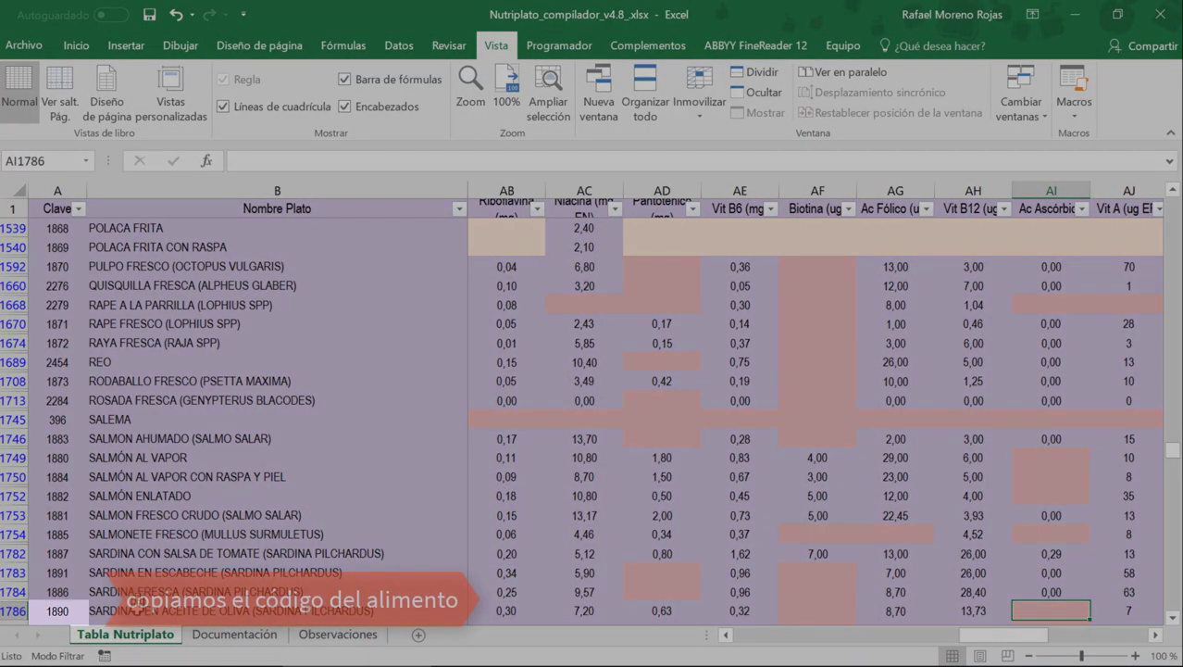
left_click(57, 610)
key("ctrl+c")
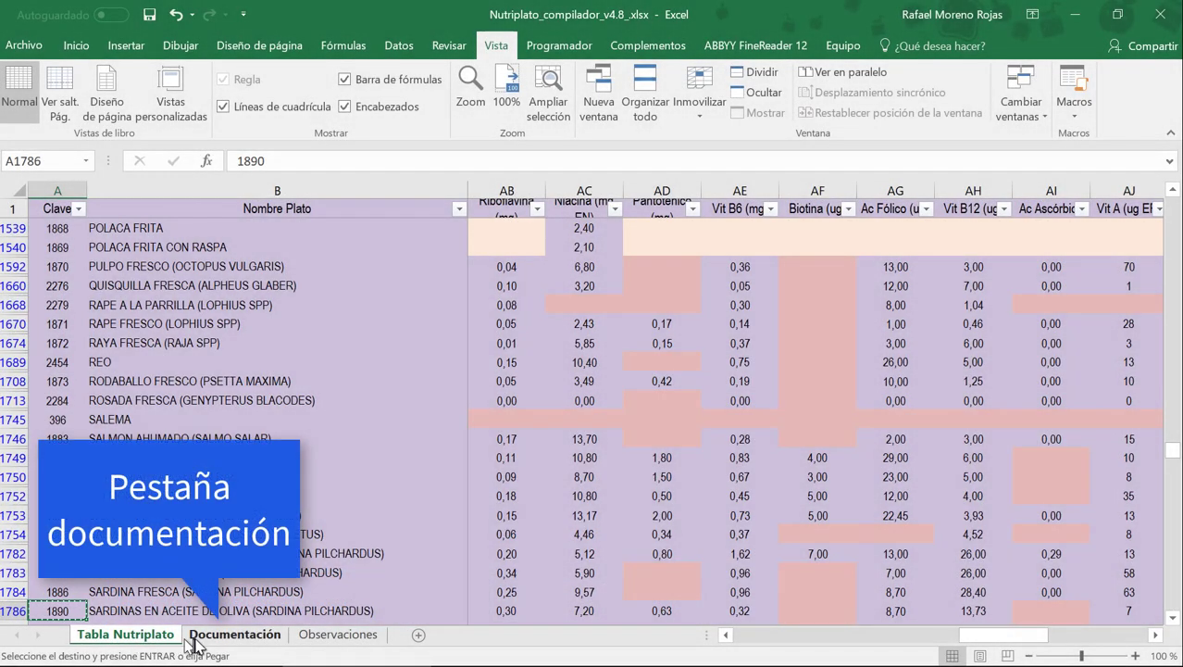
left_click(231, 634)
left_click(59, 227)
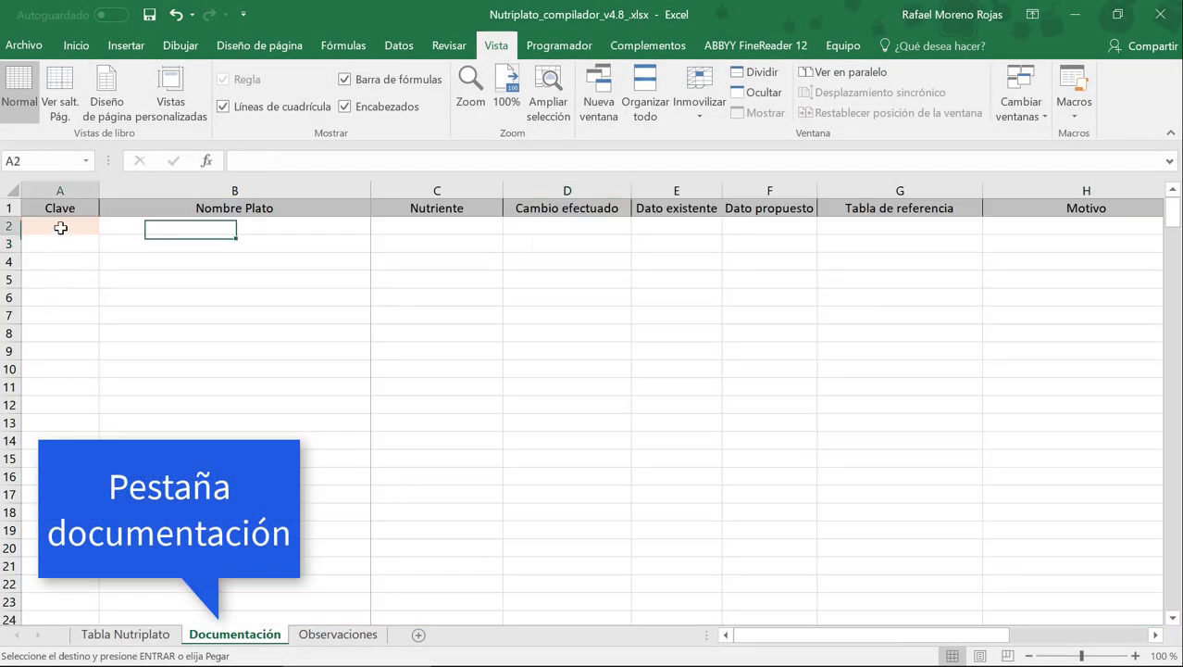
key("ctrl+v")
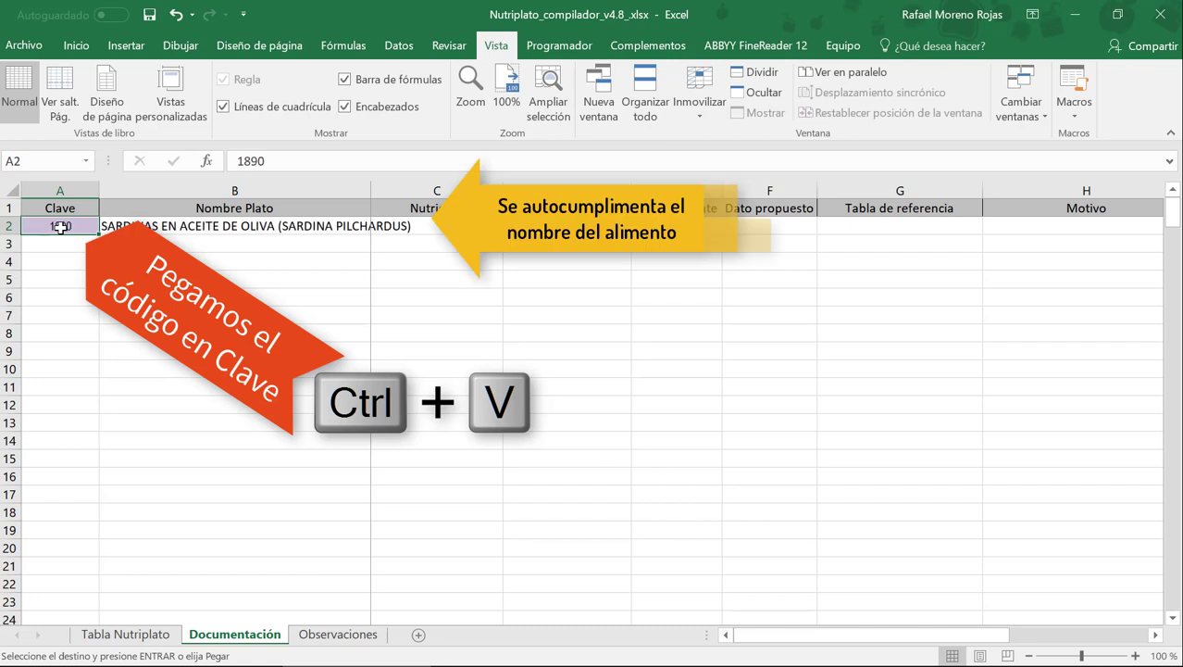
Step: Set the Nutriente in row 2 to Ac Ascórbico and the Cambio efectuado to Incorporación
left_click(435, 226)
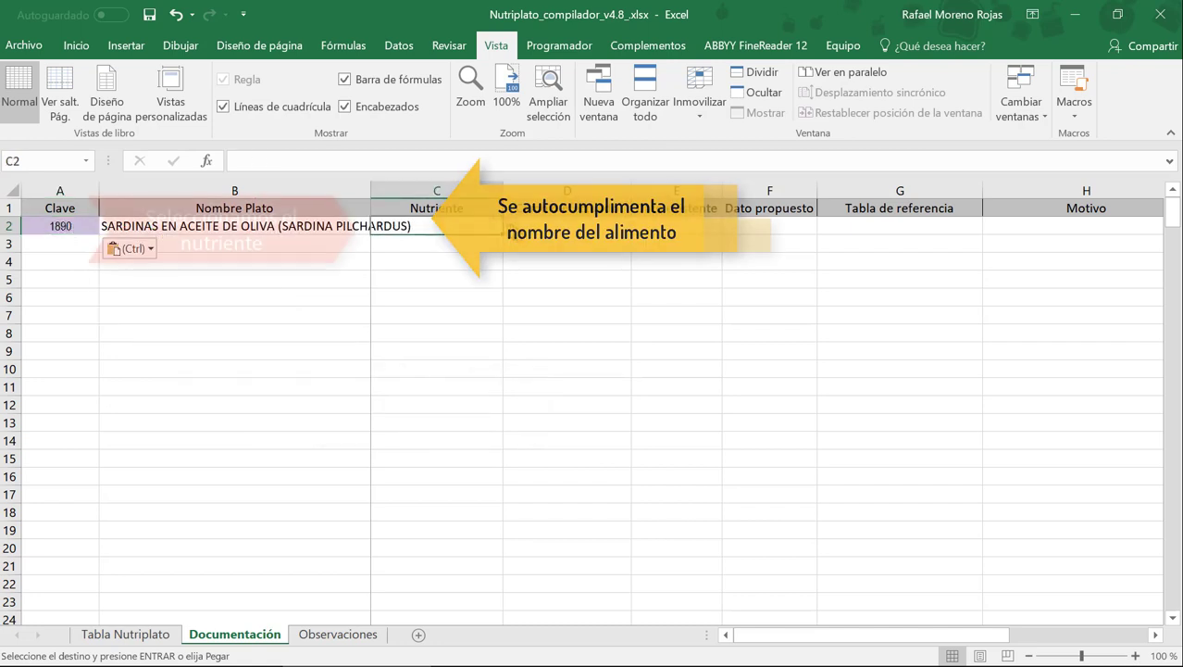
left_click(510, 227)
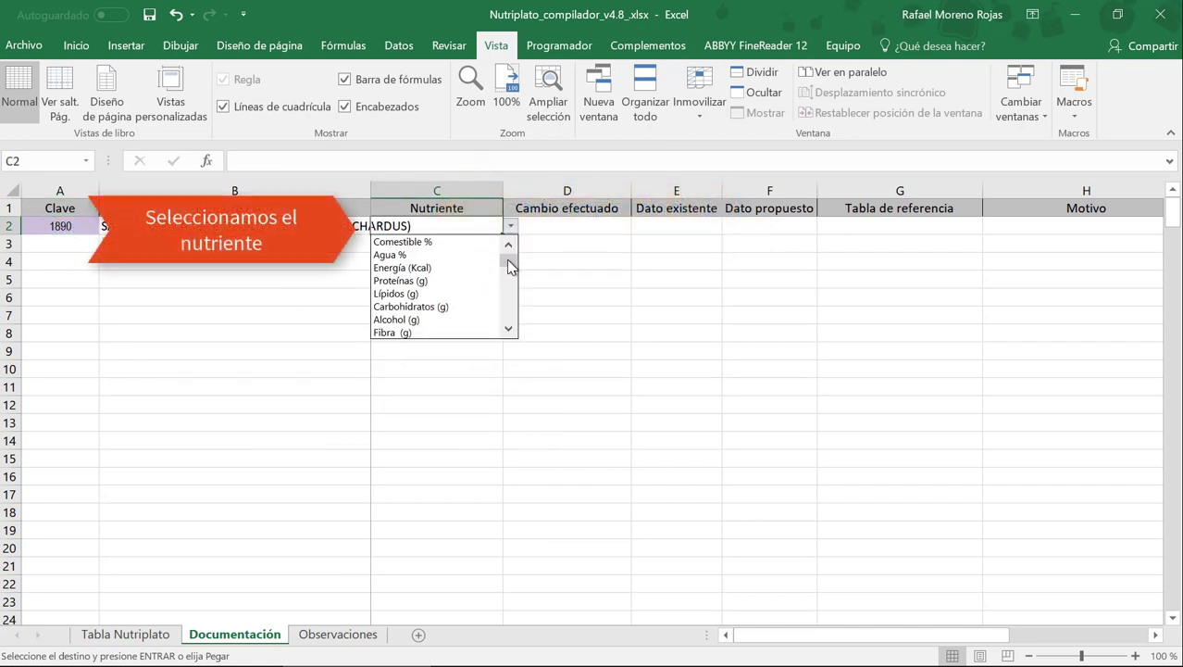
left_click_drag(508, 266, 510, 297)
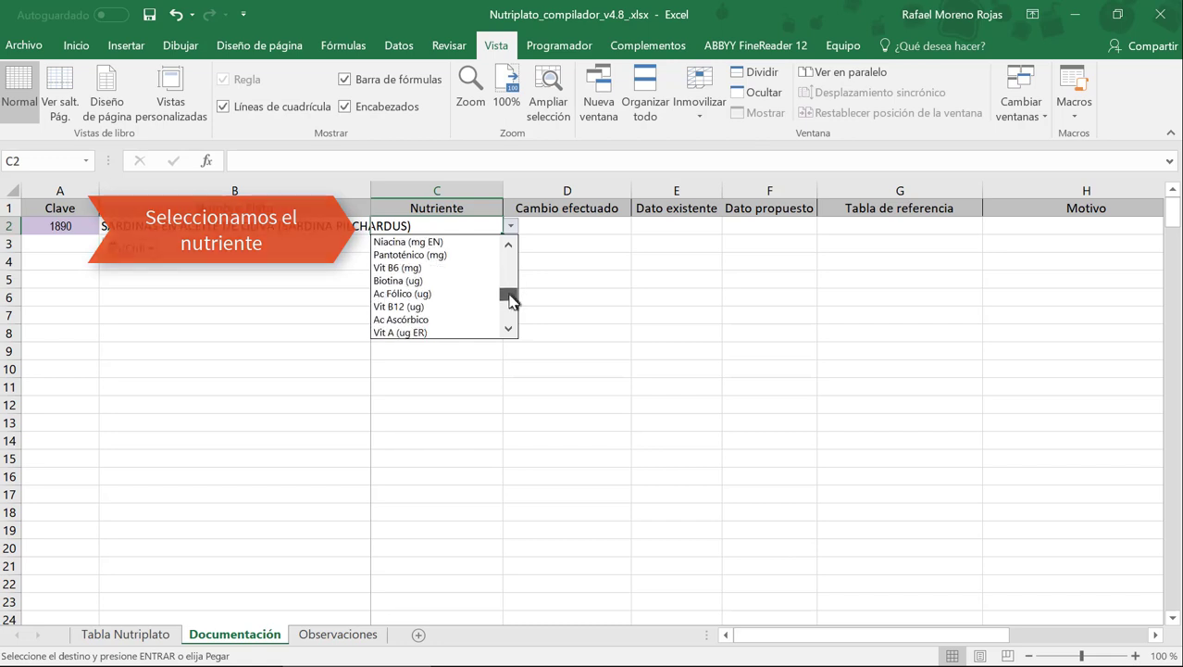
left_click(443, 319)
left_click(566, 226)
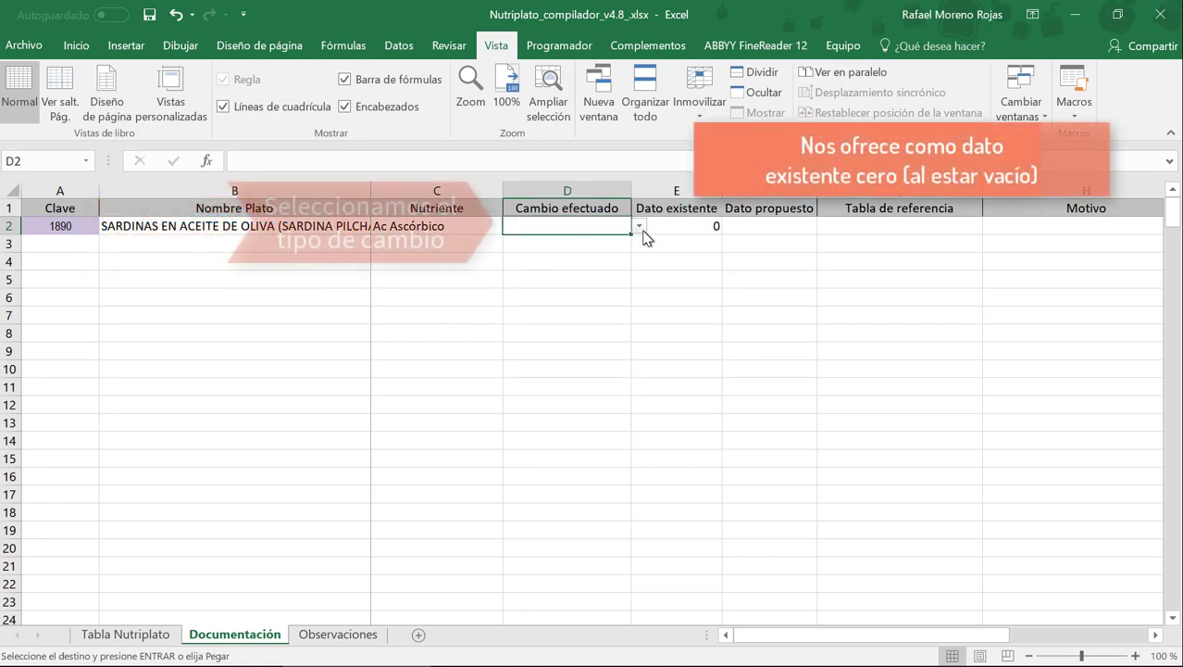
left_click(639, 226)
left_click(602, 255)
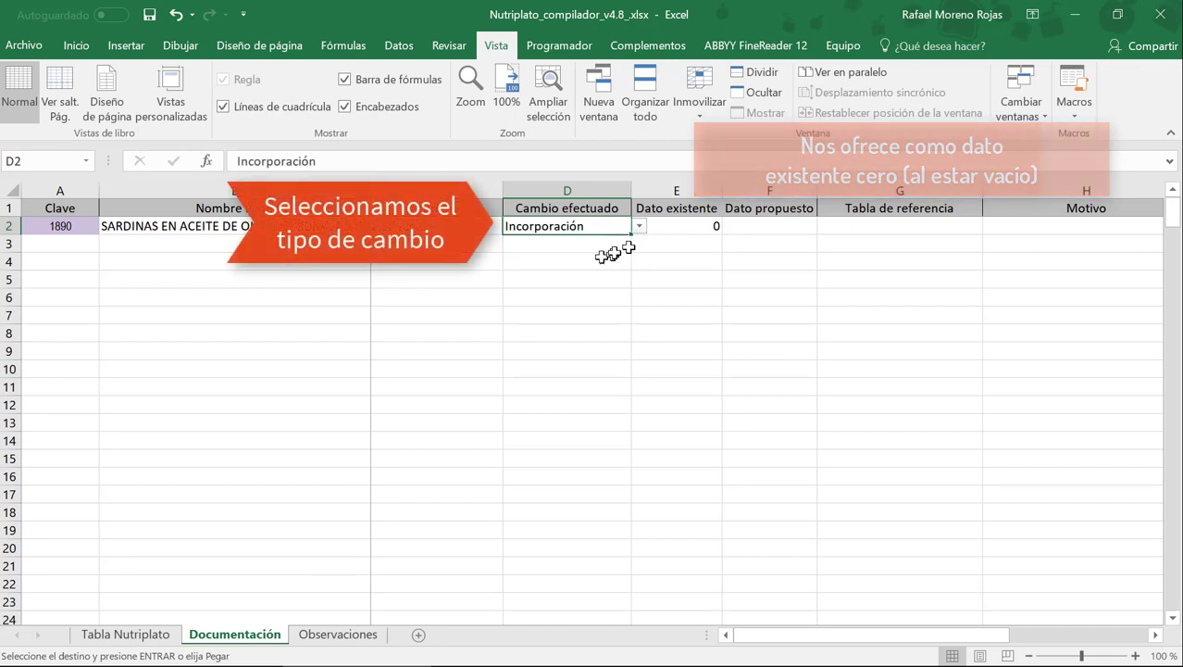
Step: Enter 0 as the Dato propuesto in row 2 and choose CESNID as the Tabla de referencia
left_click(698, 226)
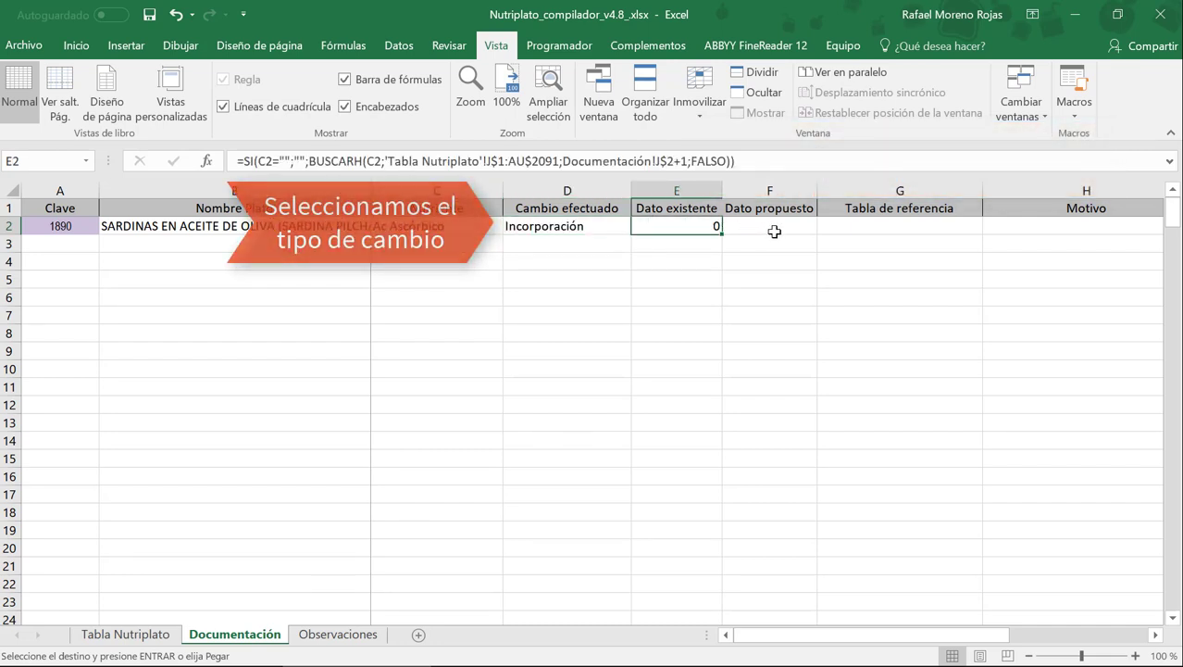
left_click(774, 231)
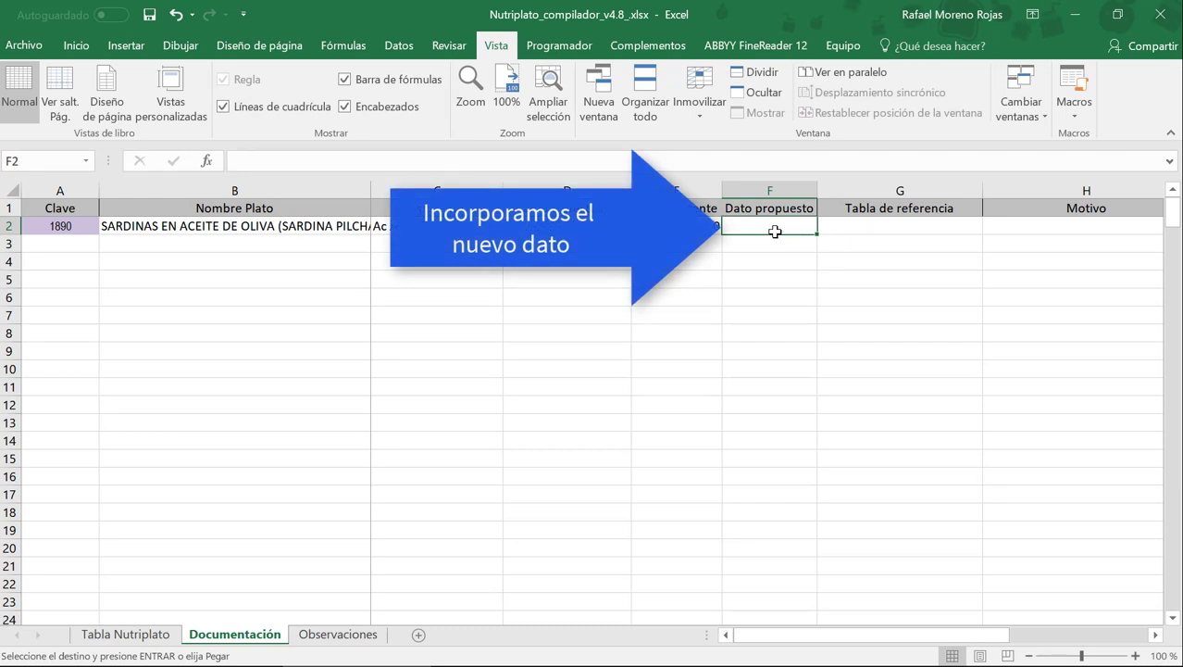
type("0")
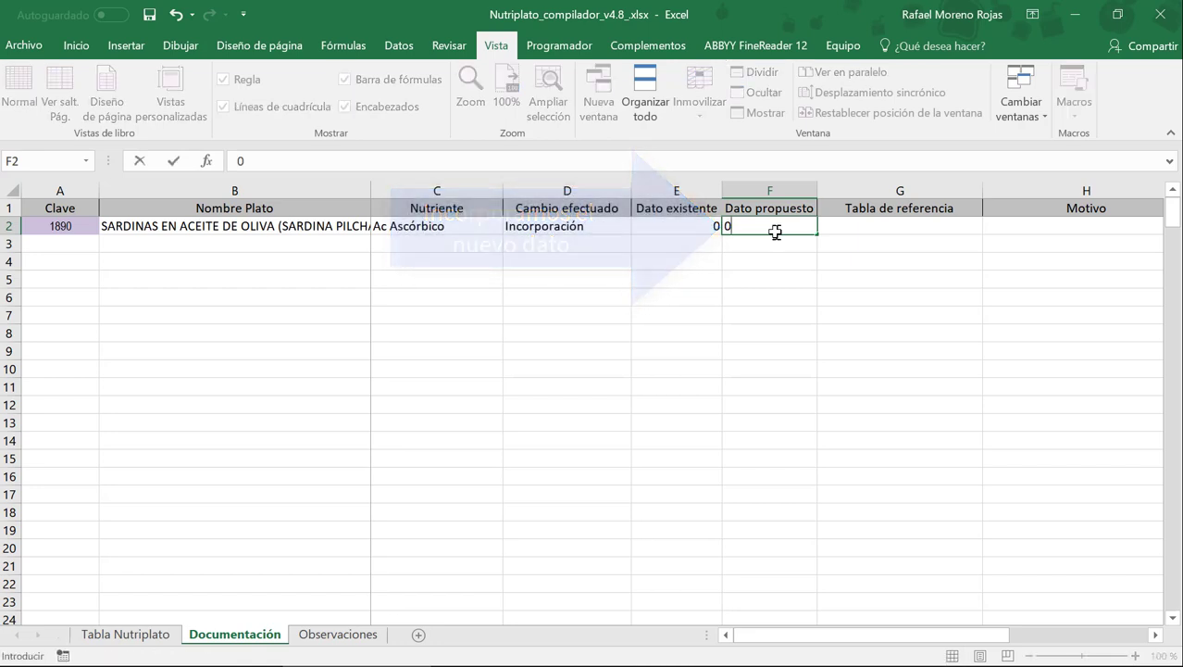
left_click(895, 230)
left_click(991, 227)
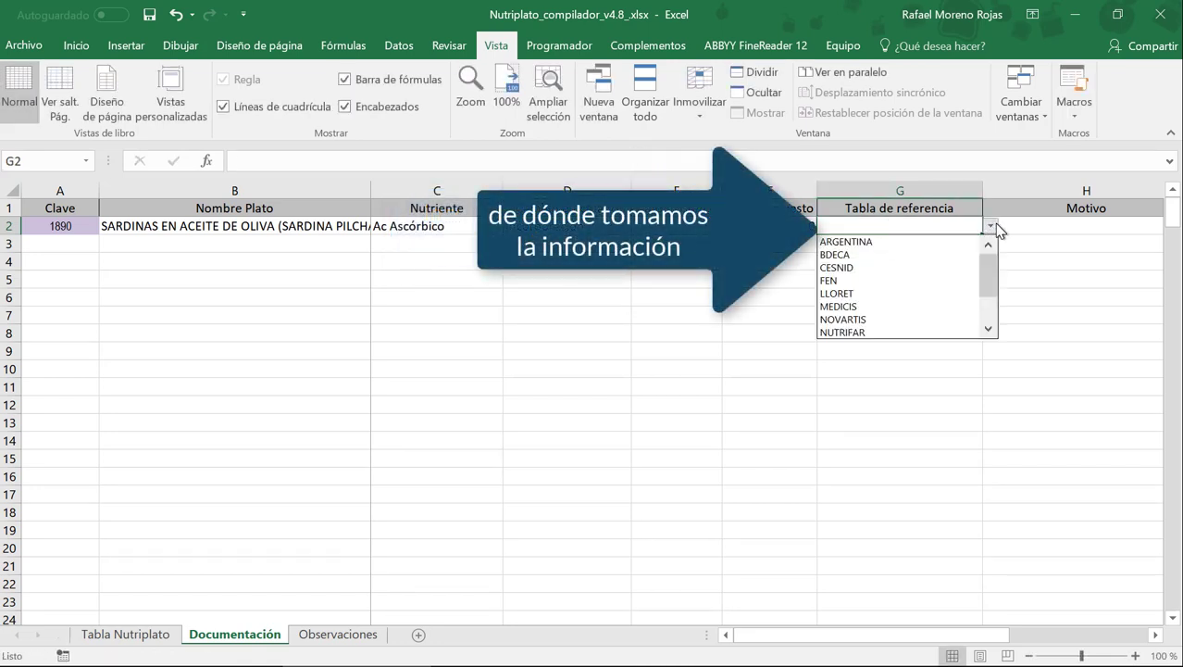
left_click(912, 267)
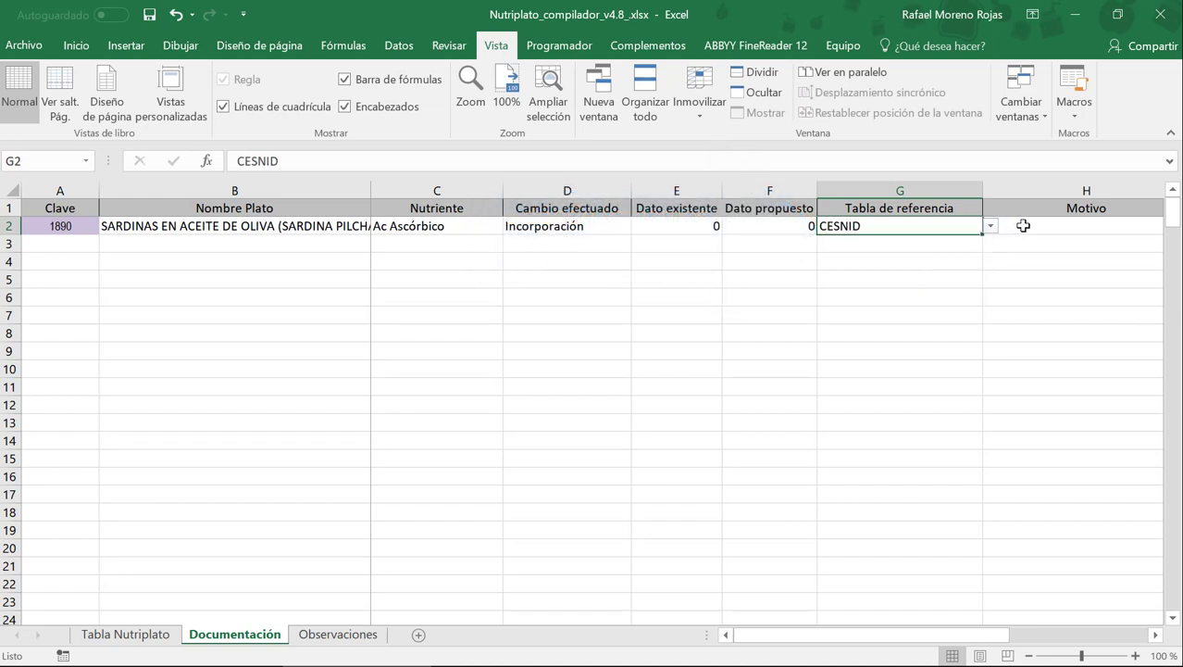
Step: Enter "Falta el dato" as the Motivo in row 2 of the Documentación sheet
left_click(1022, 226)
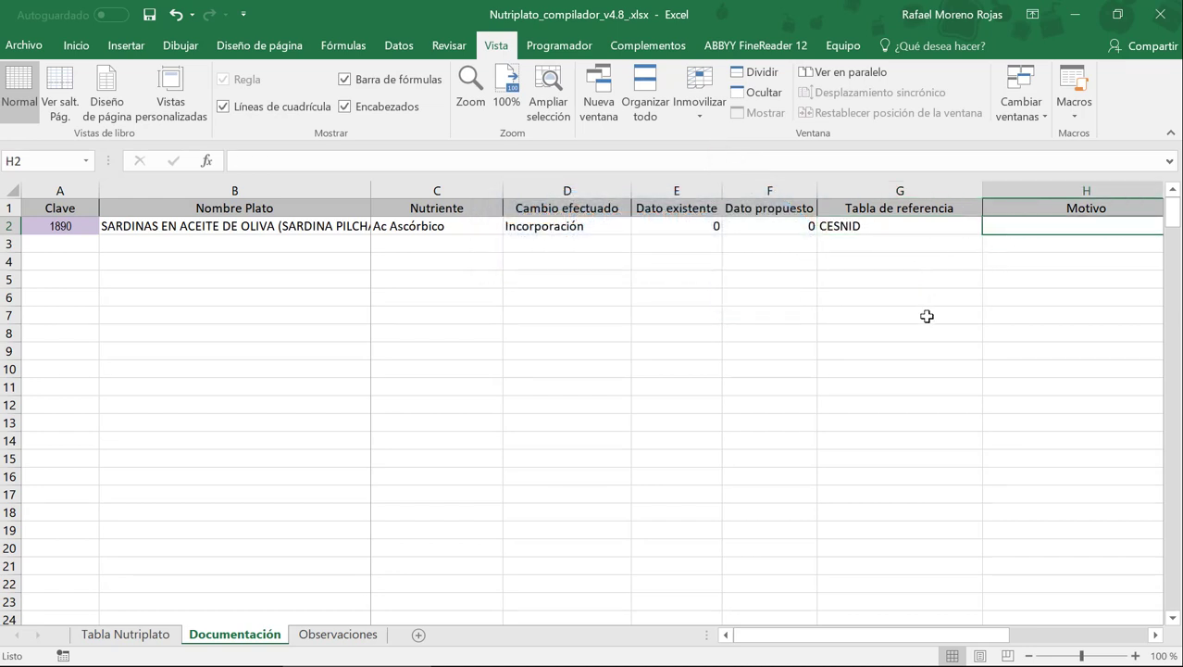
type("A")
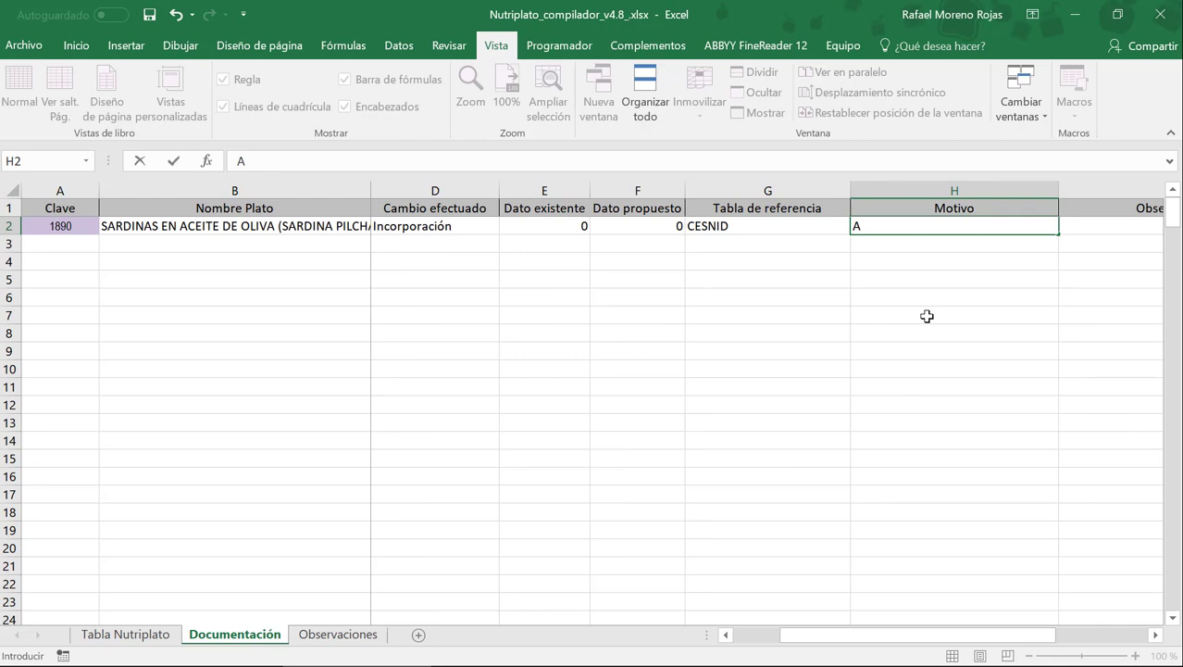
key("BackSpace")
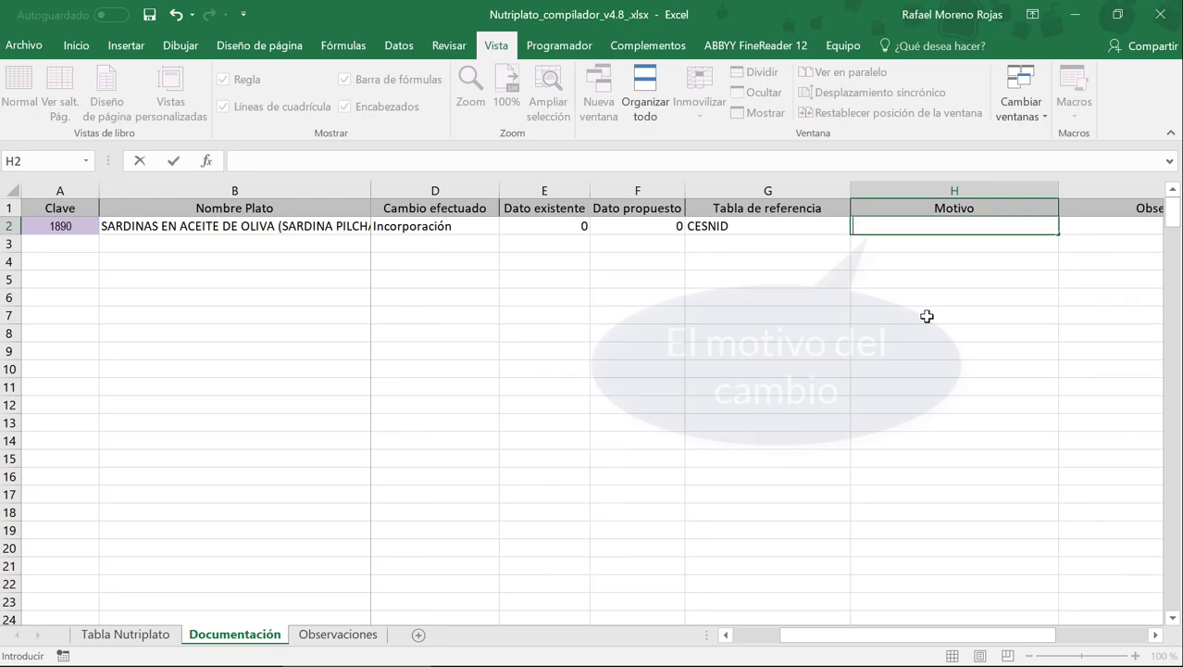
type("Falta el dato")
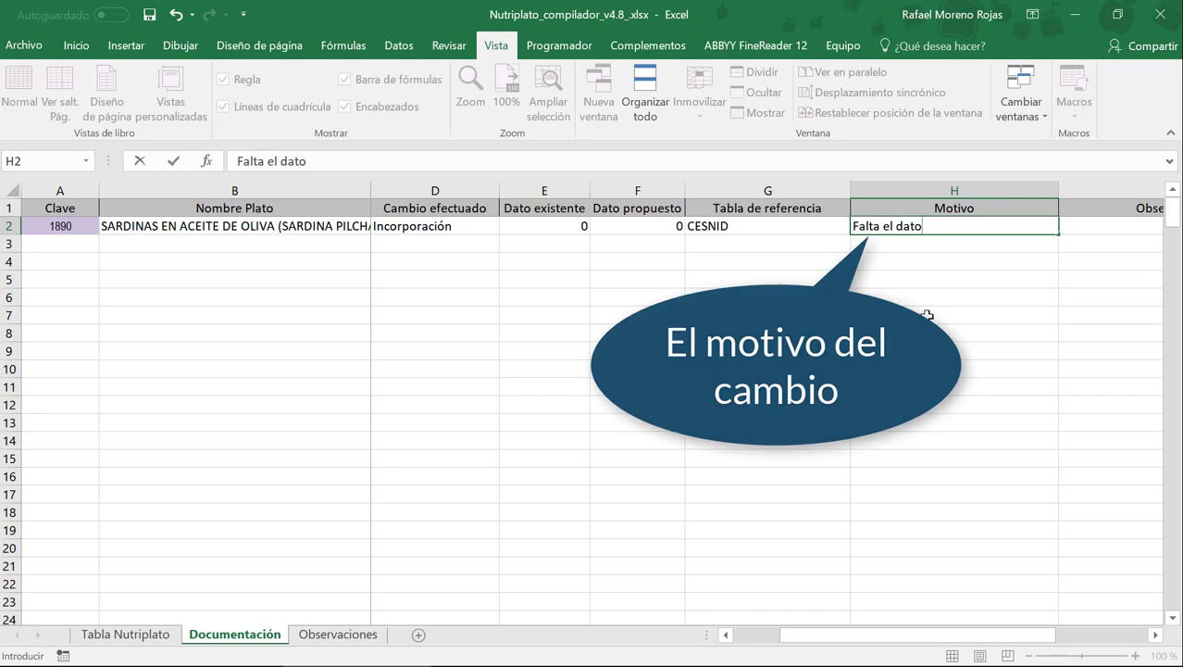
key("Tab")
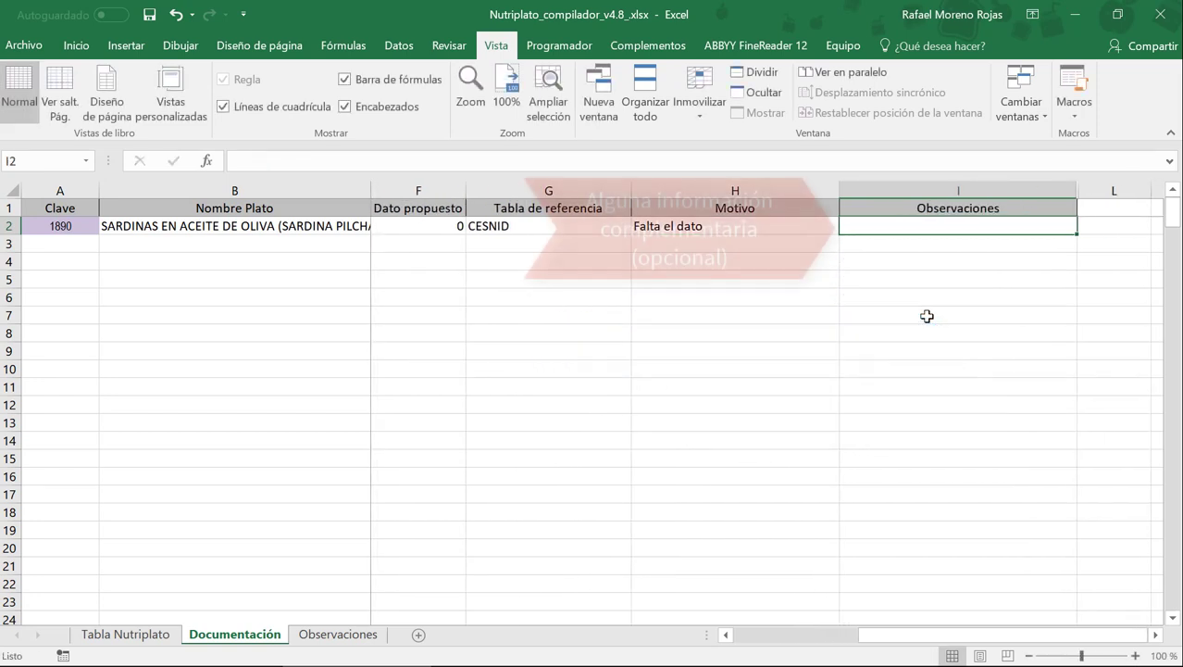
Step: Enter "Comprobado también en FEN. No indican si el aceite está escurrido, pero en este caso no afecta." as the Observaciones in row 2
type("Compr")
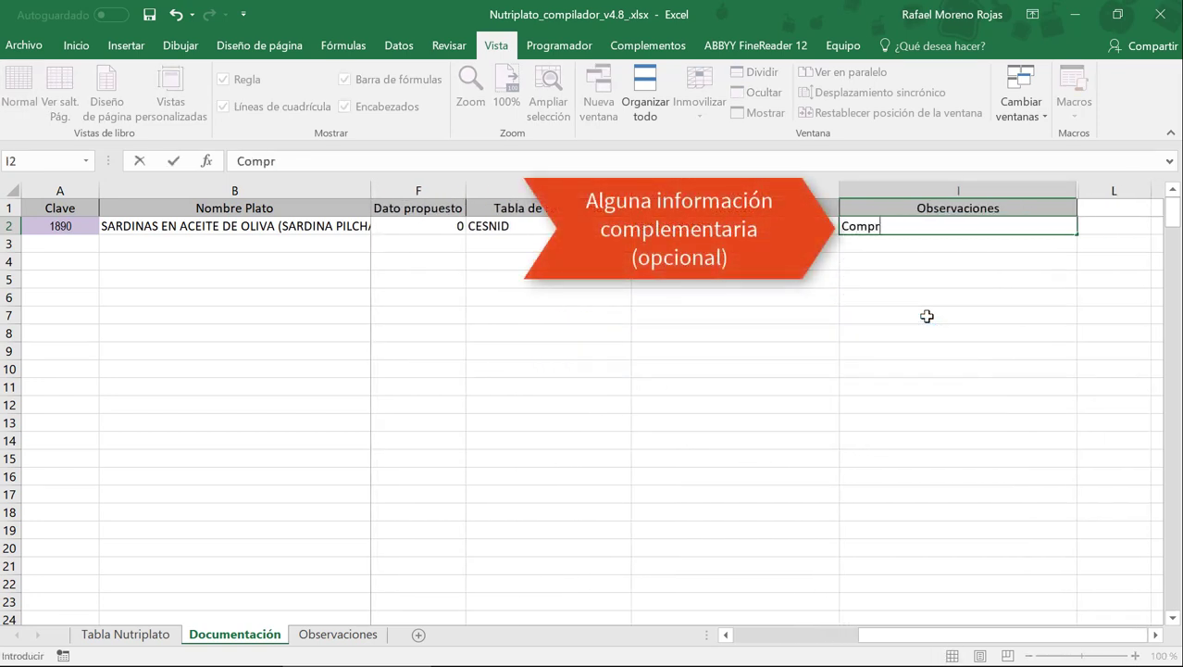
type("obado también en FEN")
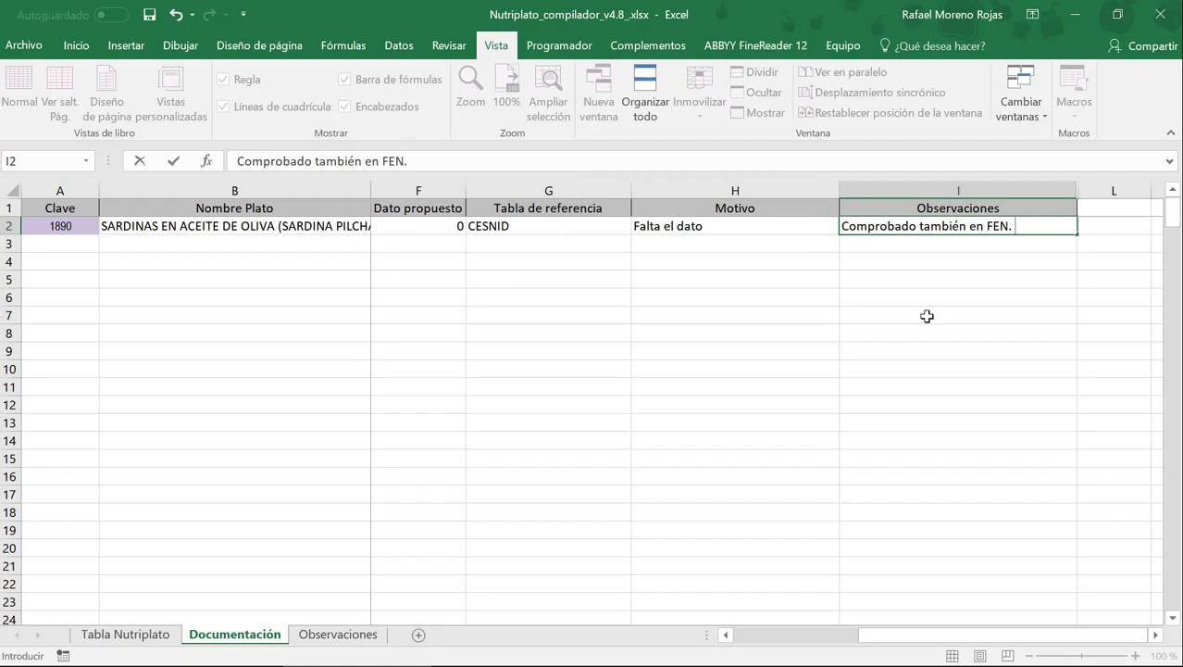
type(". N")
type("o ")
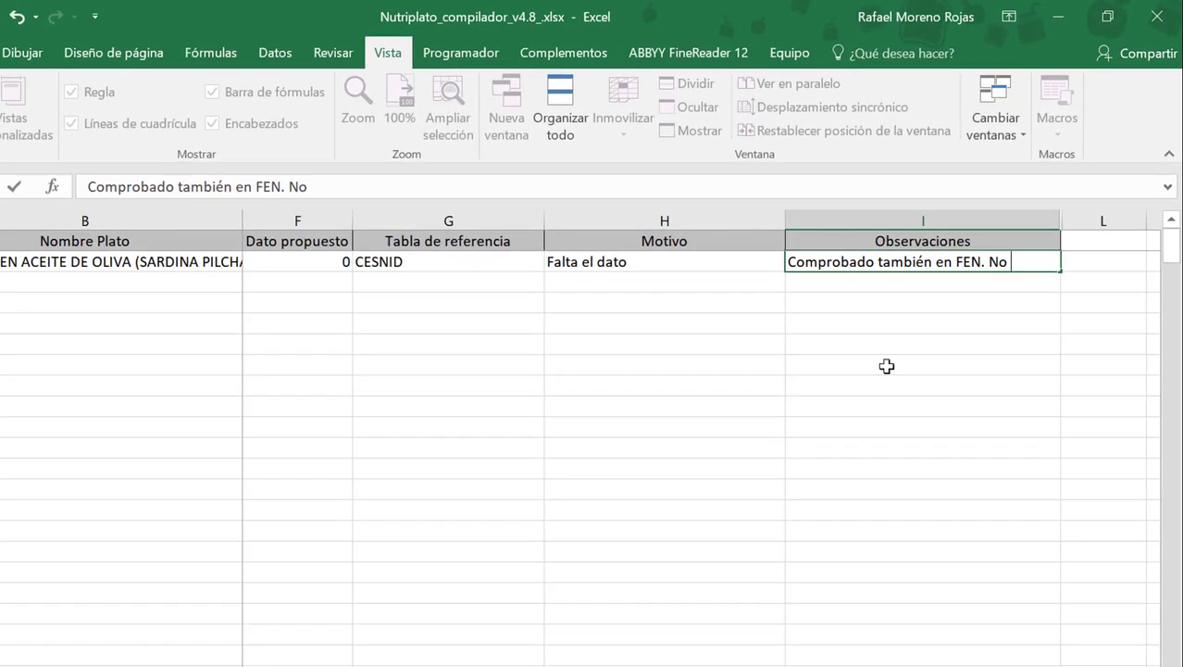
type("indican si e")
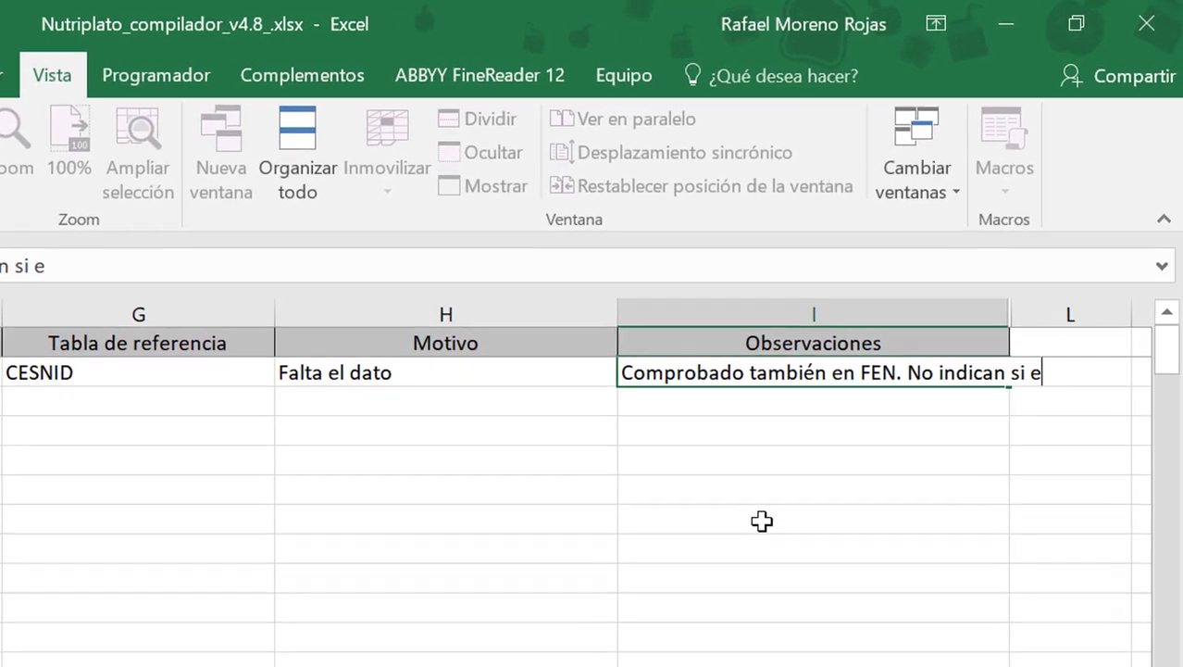
type("l aceite es")
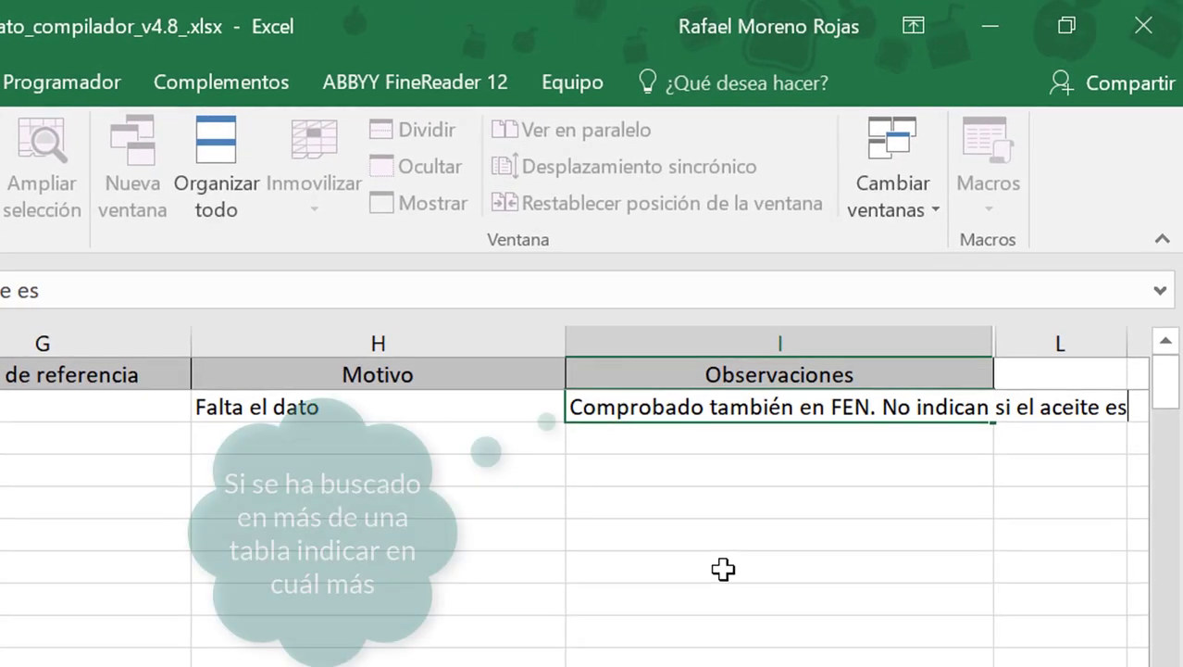
type("tá es")
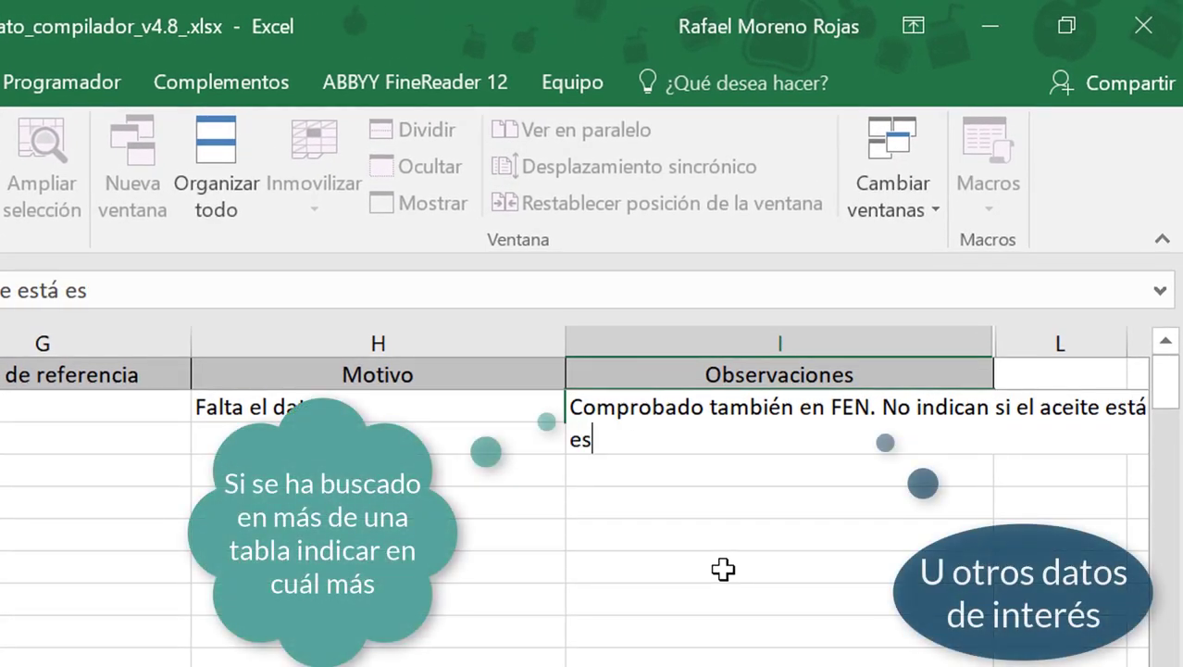
type("currido, pero en este")
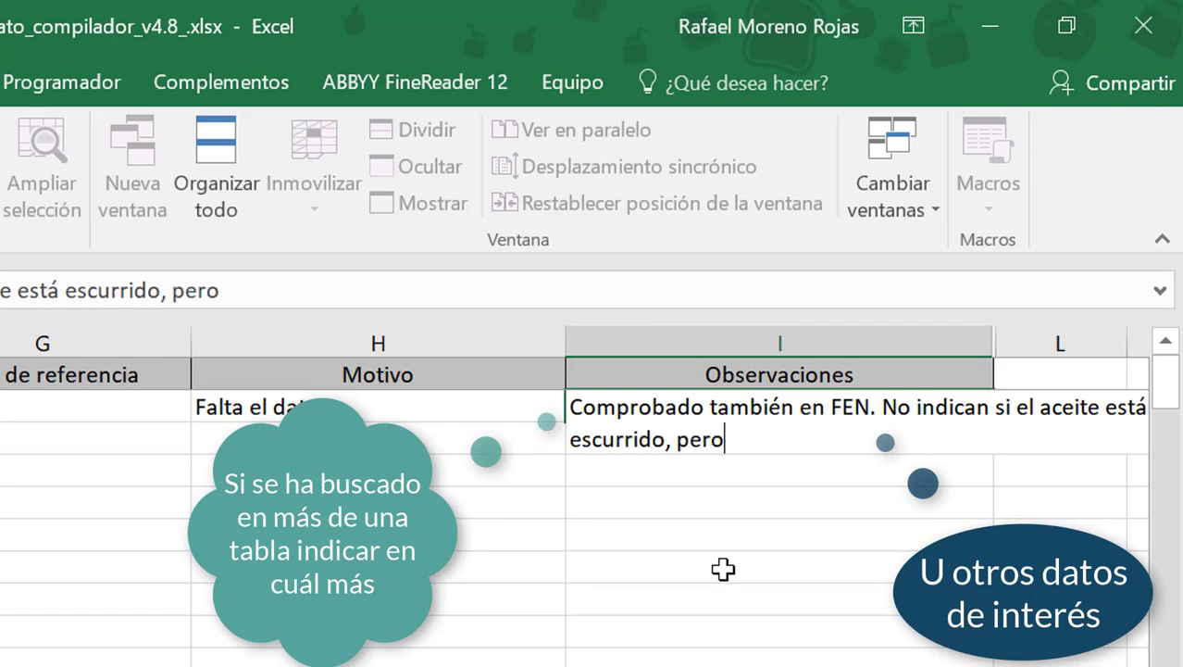
type(" caso no a")
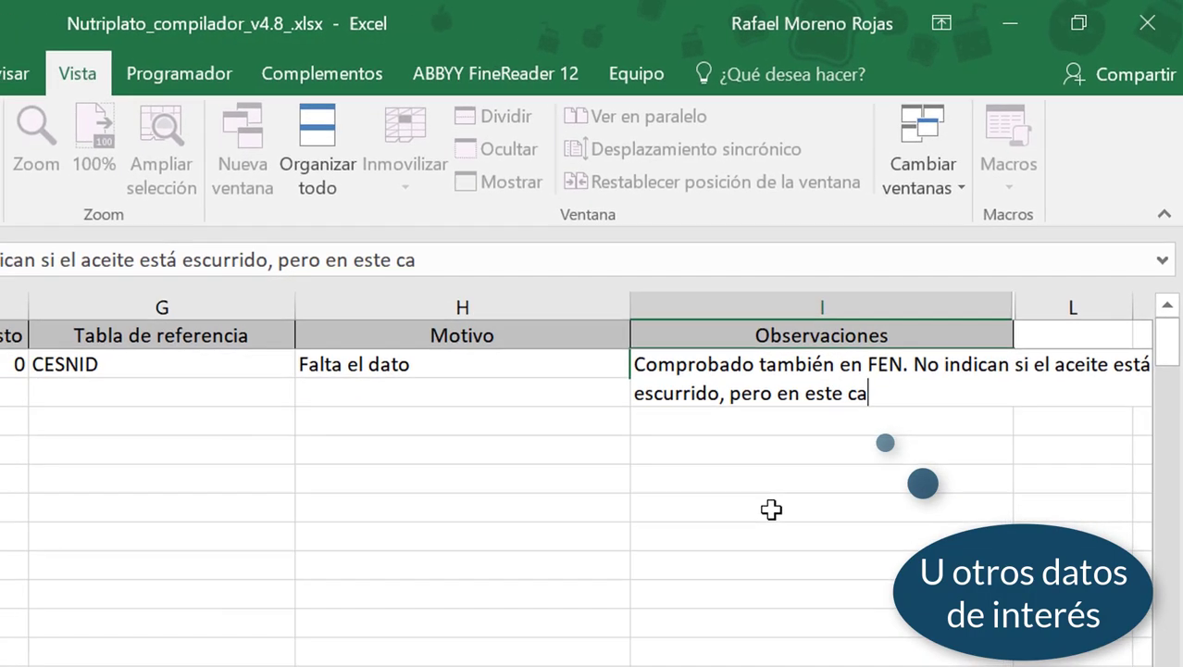
type("fecta.")
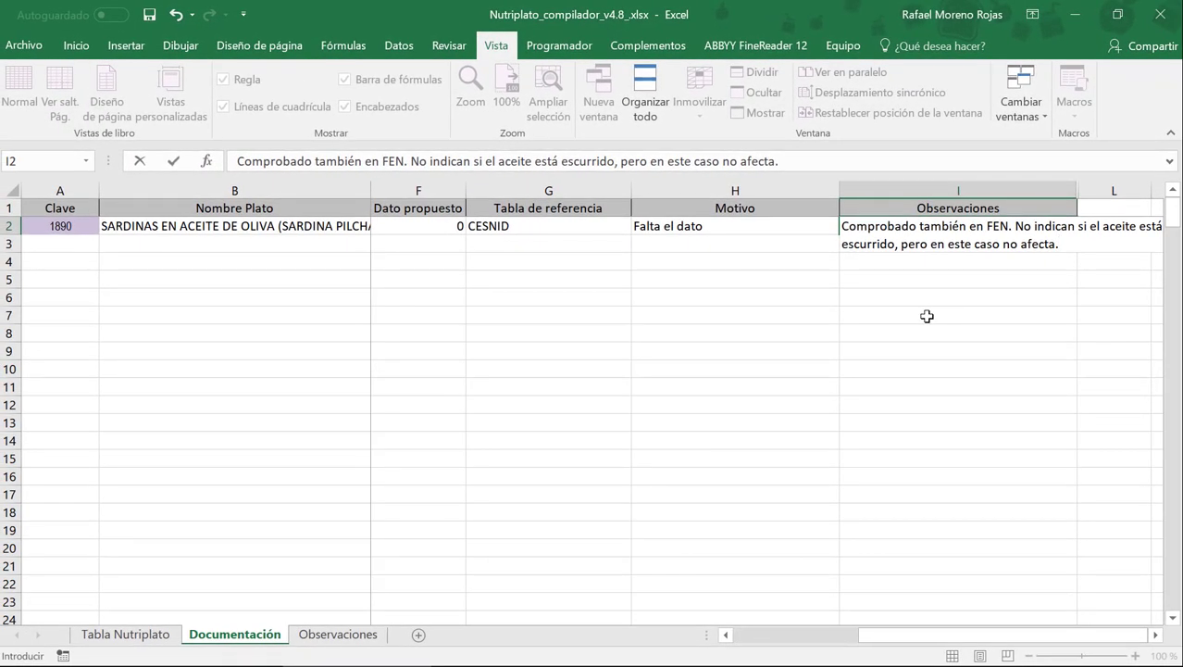
key("Return")
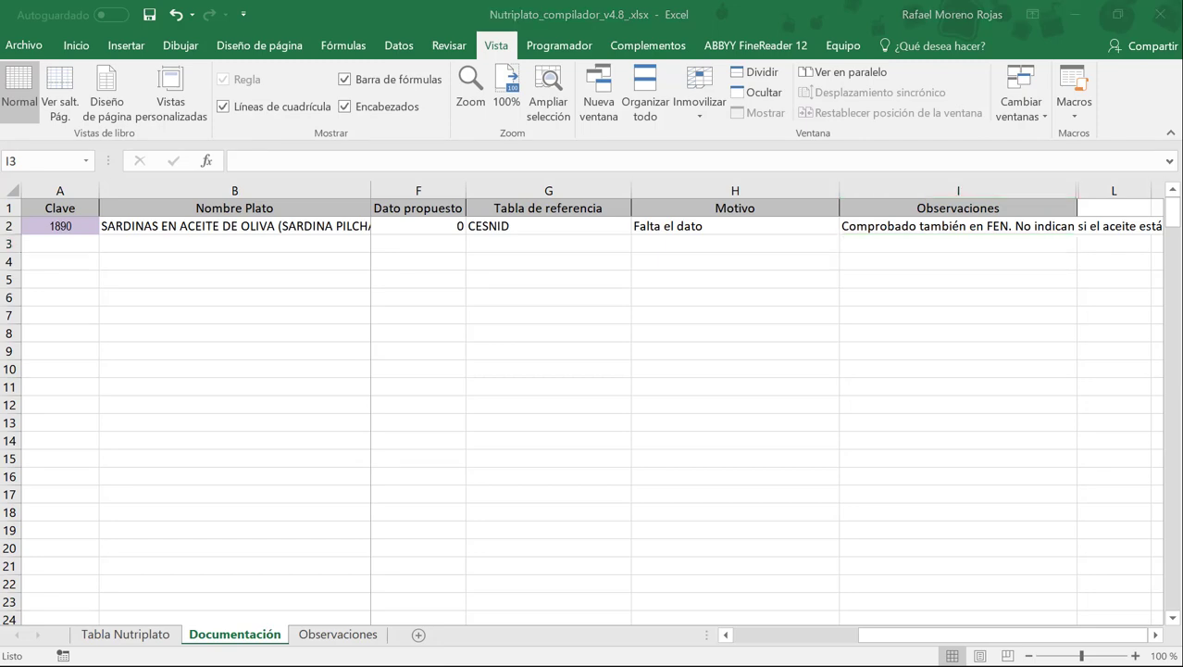
Step: Review the dish names in Tabla Nutriplato for wrong, confusing or duplicate names, comparing the spelling of the ATÚN entries
left_click(112, 637)
scroll(113, 497, "up", 1)
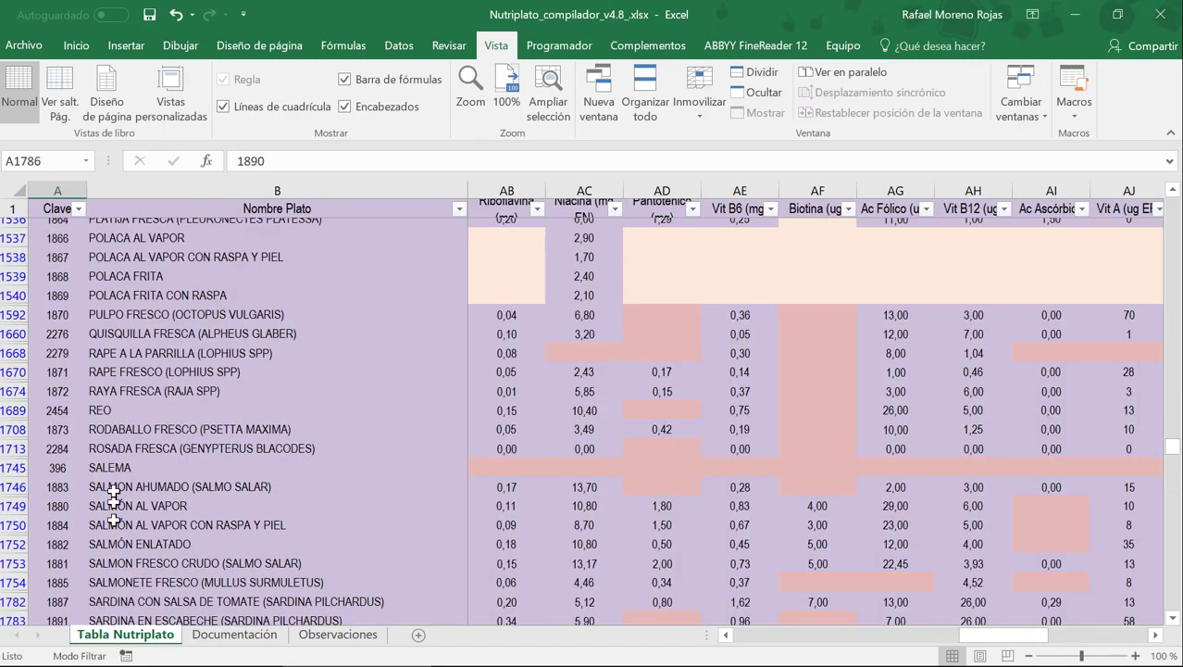
scroll(113, 498, "up", 12)
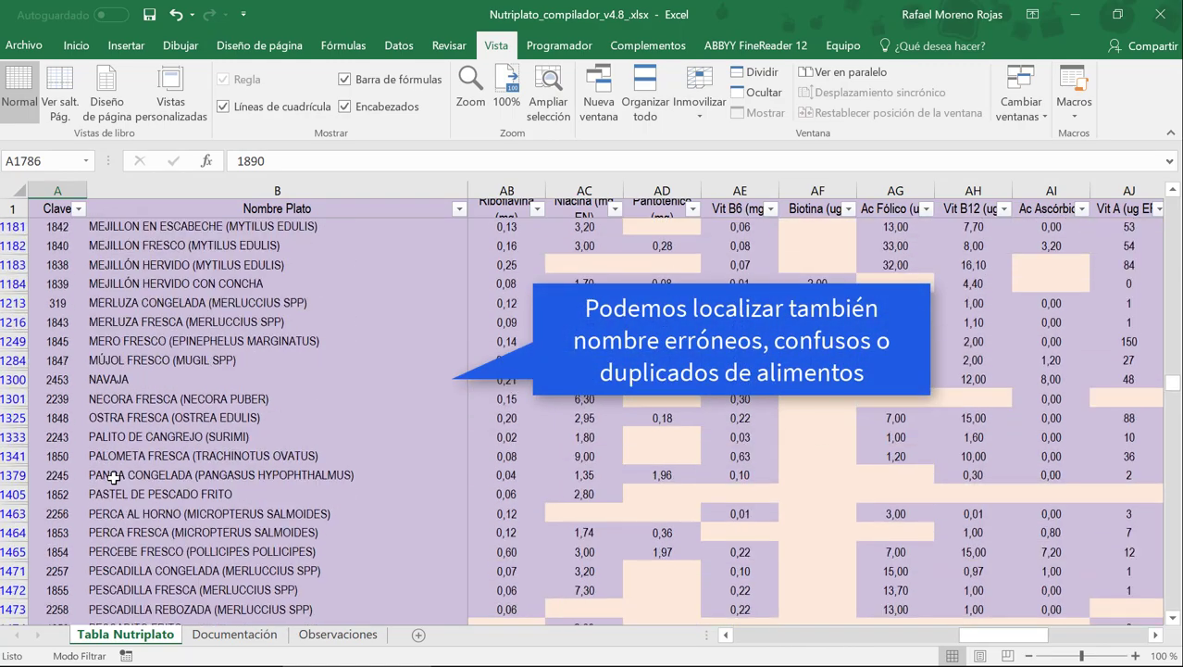
scroll(113, 477, "up", 11)
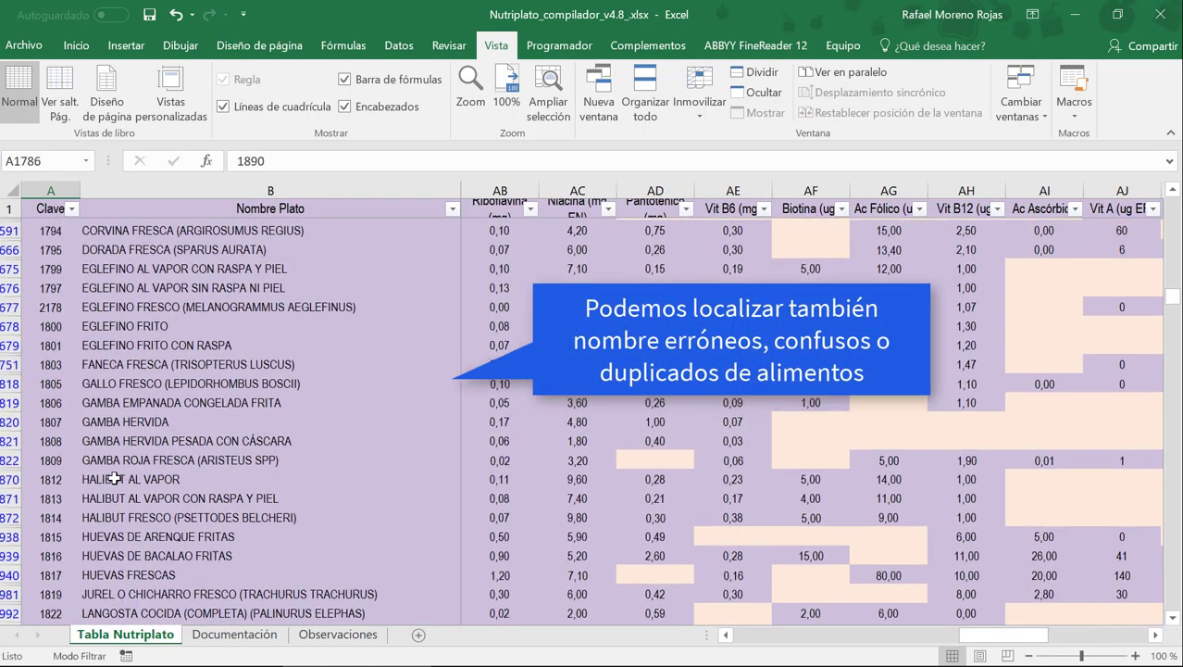
scroll(113, 478, "up", 20)
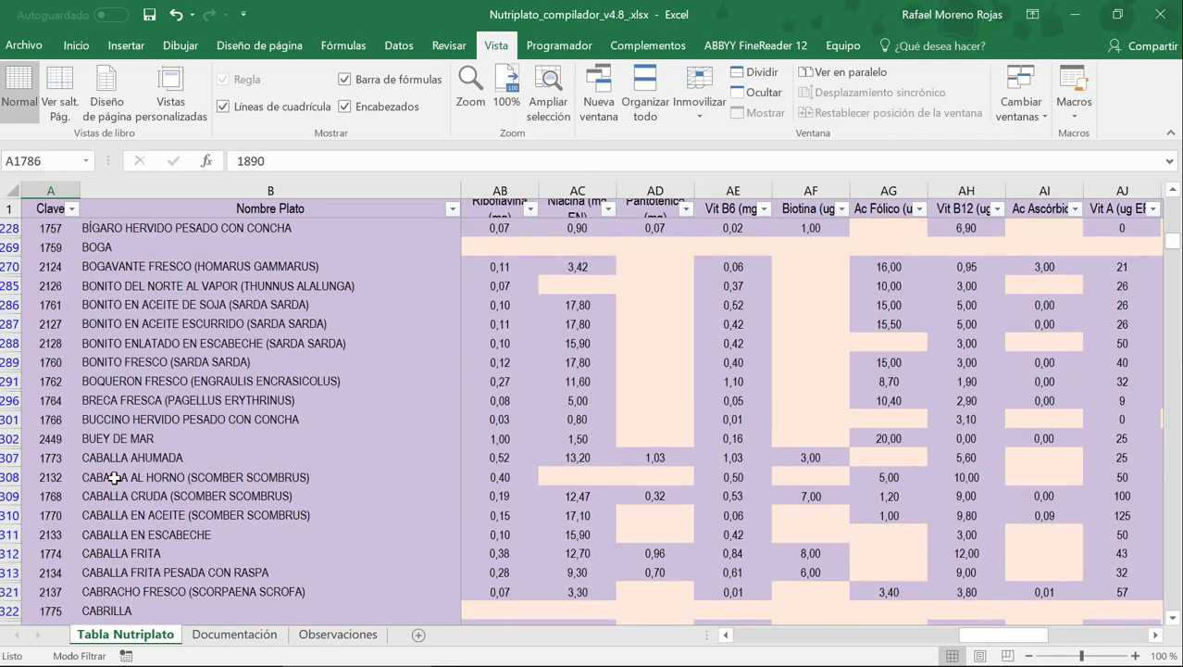
scroll(112, 478, "up", 13)
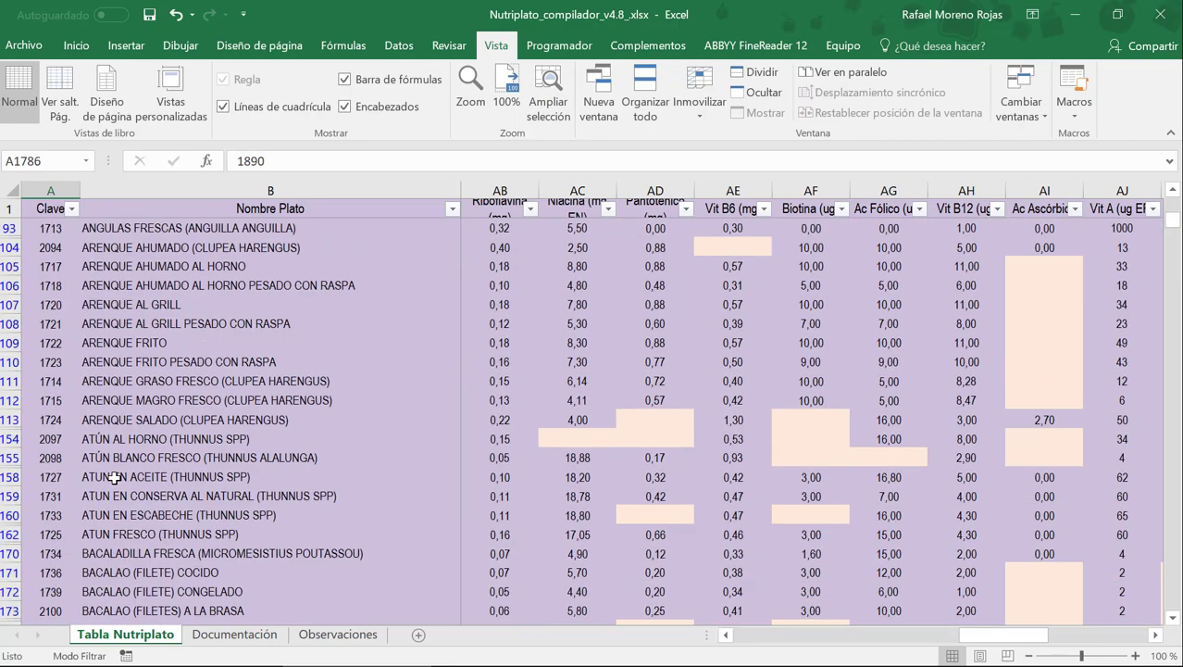
left_click(95, 461)
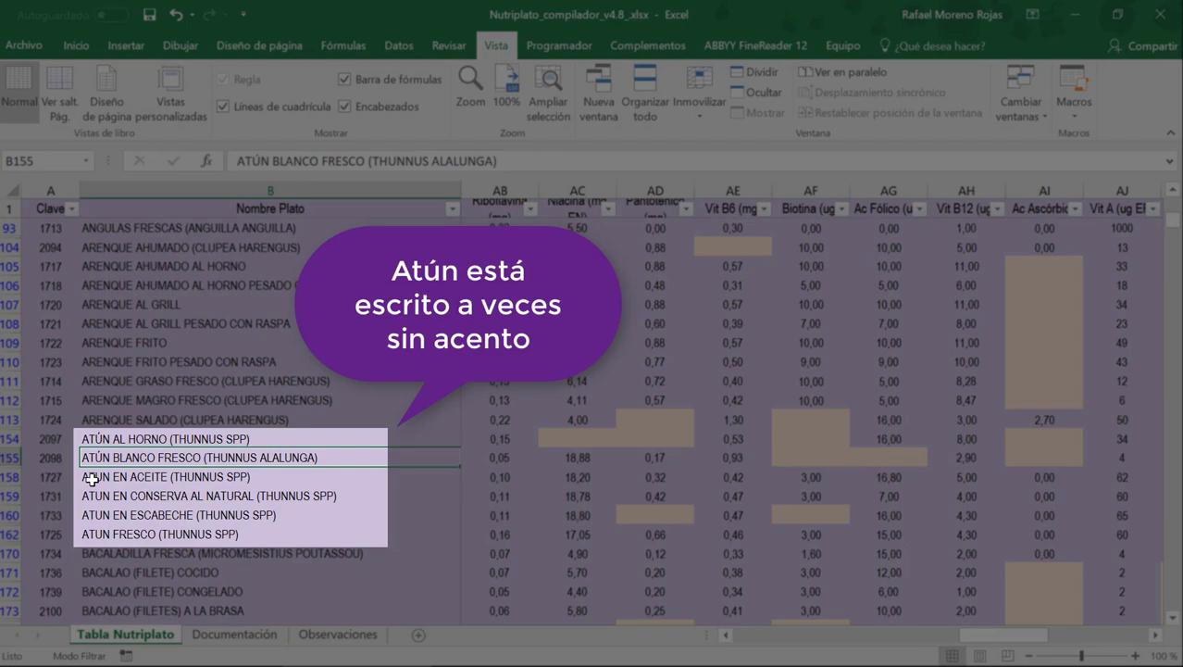
left_click(92, 479)
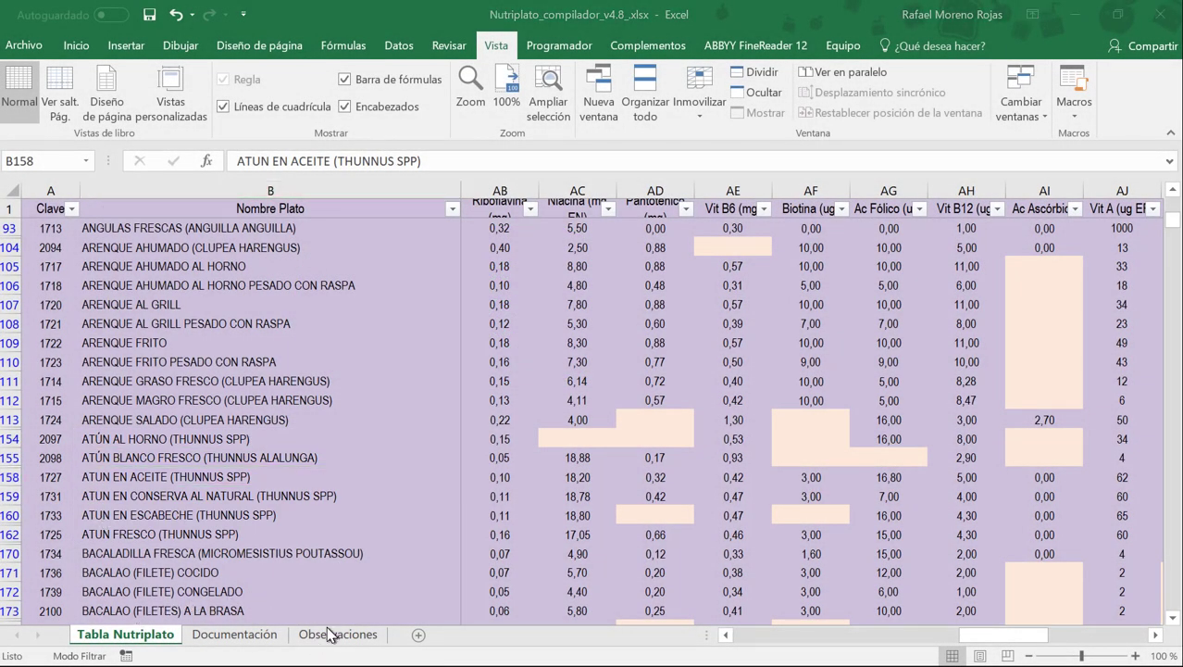
Step: Begin a note in cell A3 of the Observaciones sheet with the word "Clave"
left_click(333, 635)
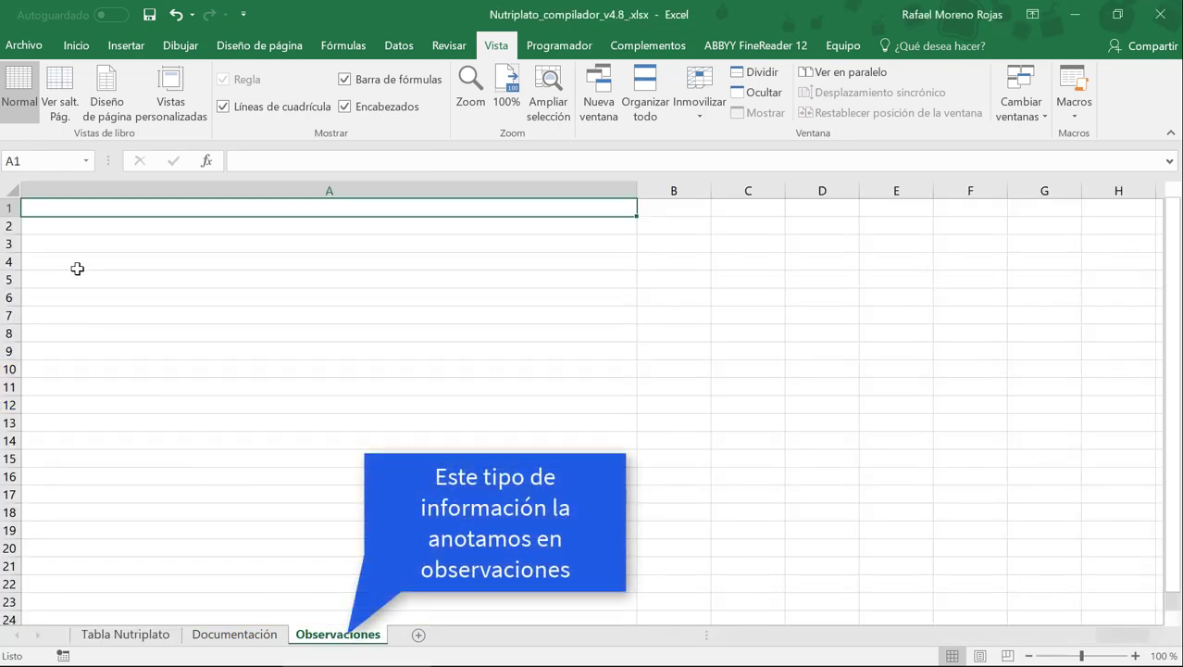
key("Down")
key("Down")
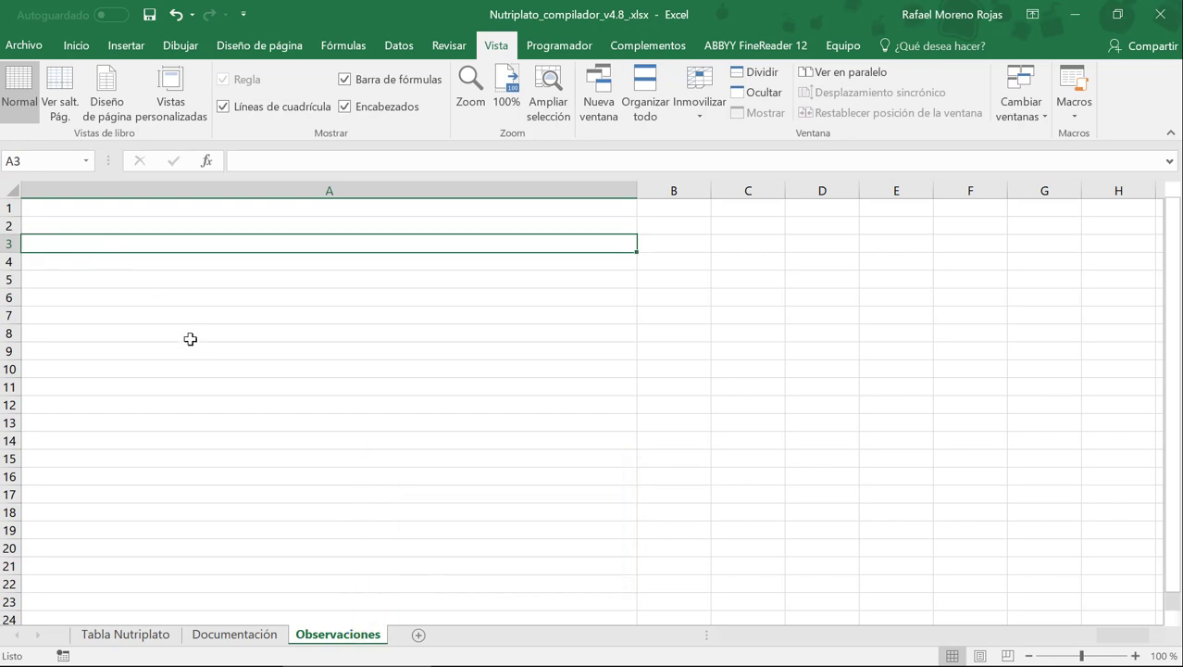
type("Clave")
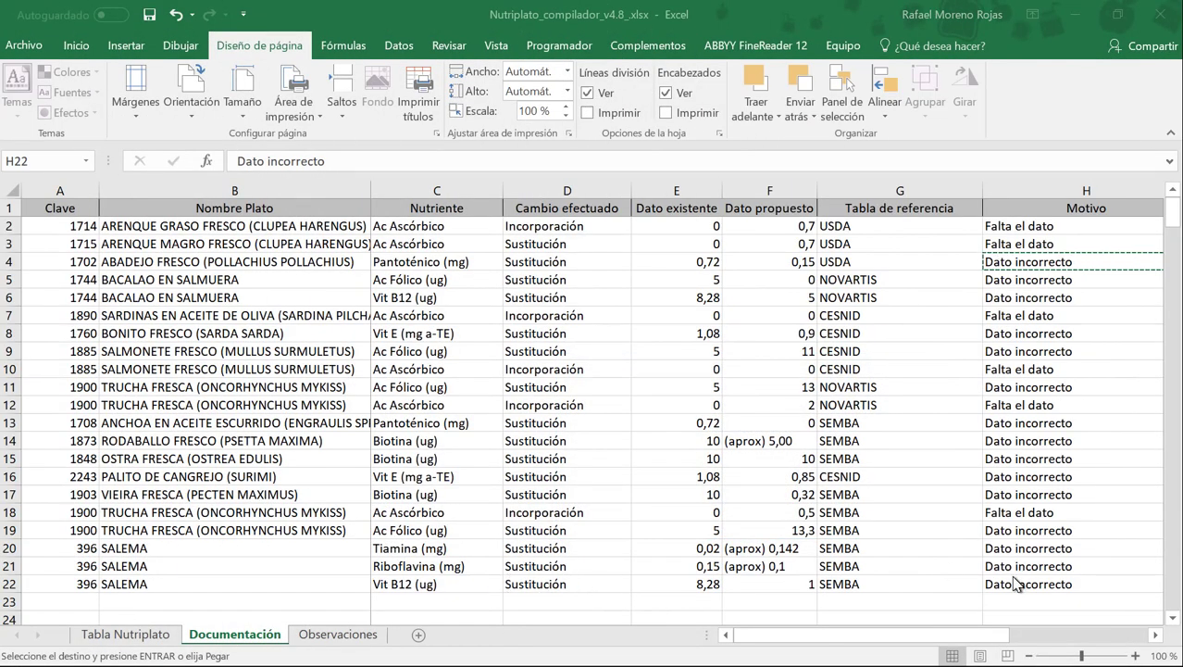
Step: Set the Motivo of the SALEMA Vit B12 entry in row 22 of Documentación to "Dato incorrecto"
type("Dato incorrecto")
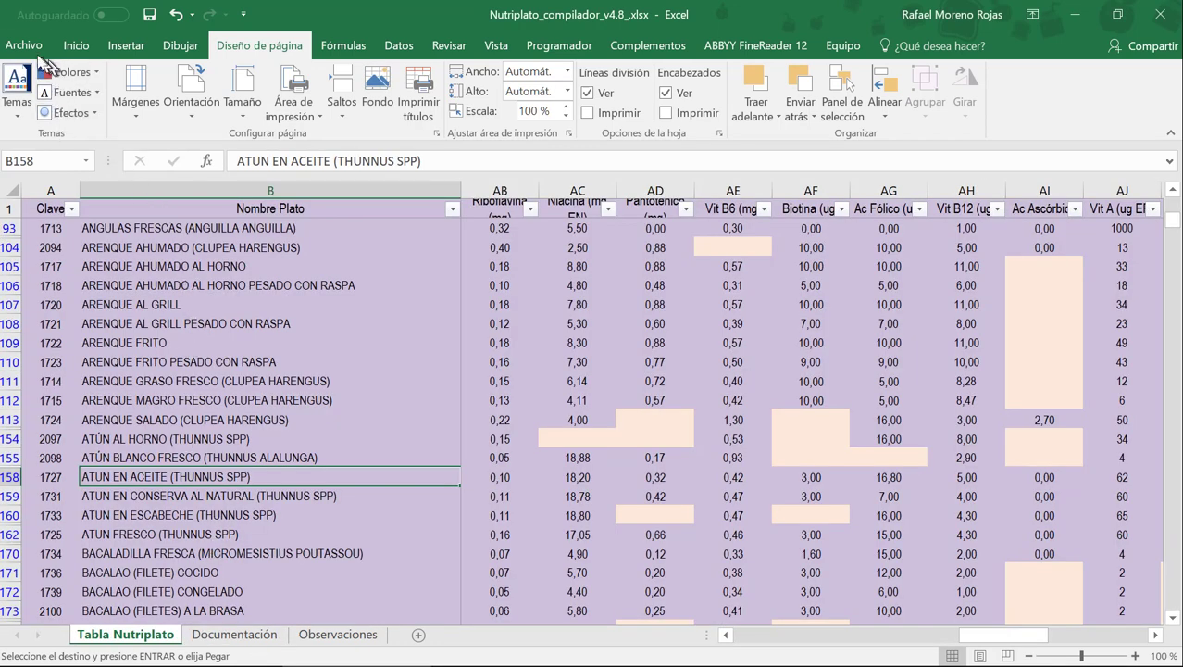
Step: Save the workbook under a new name in the Prácticas folder, using the author's surnames followed by "_Ntrp"
left_click(28, 48)
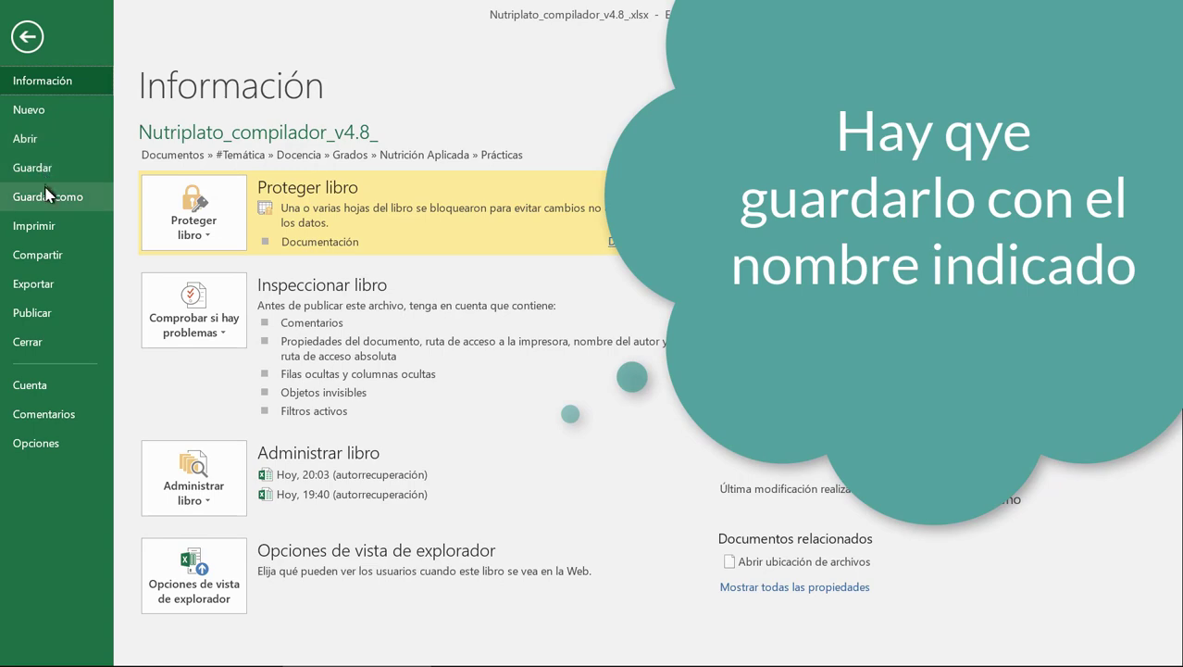
left_click(48, 196)
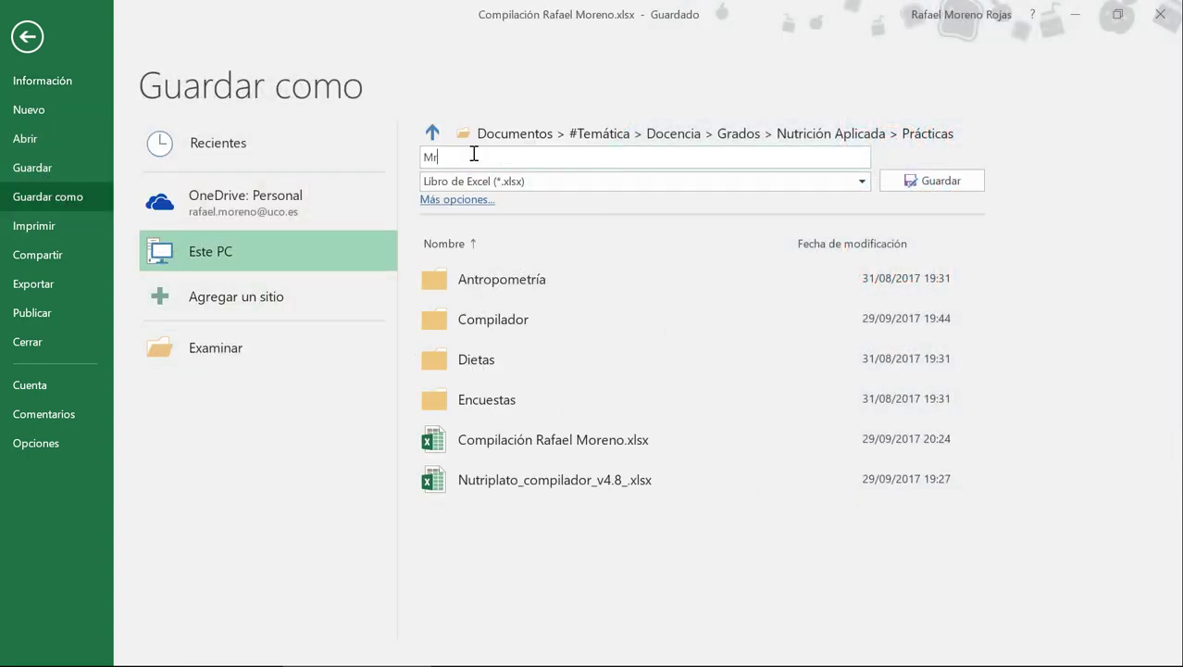
type("oreno_Rojas_Ntrp")
left_click(937, 181)
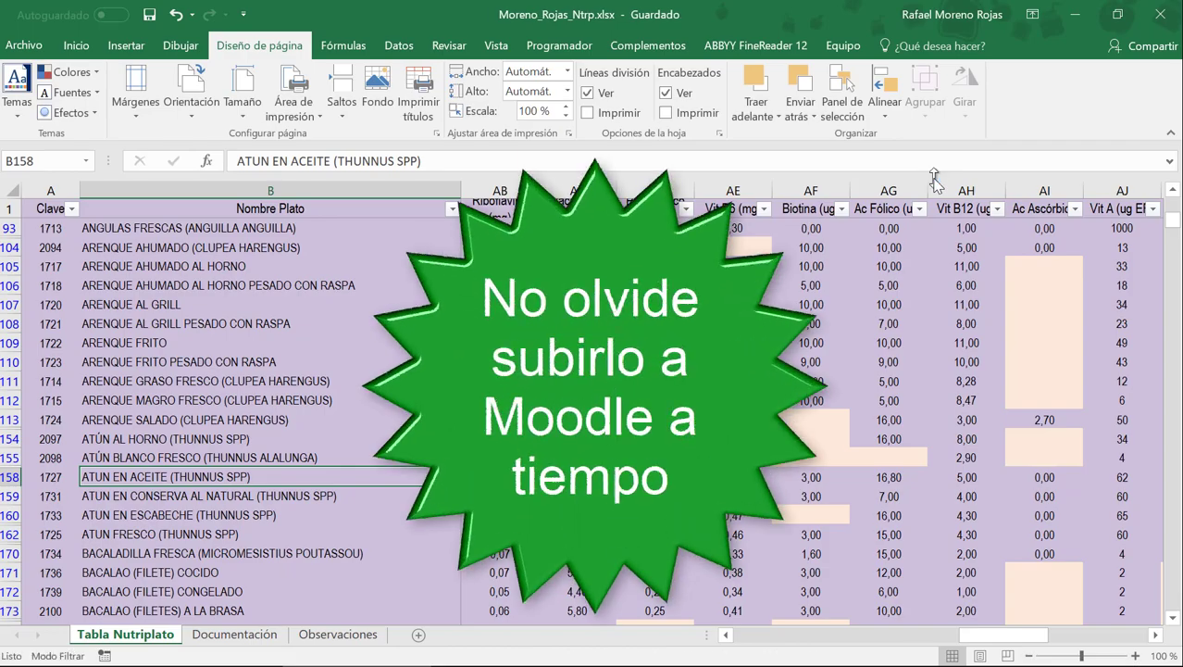